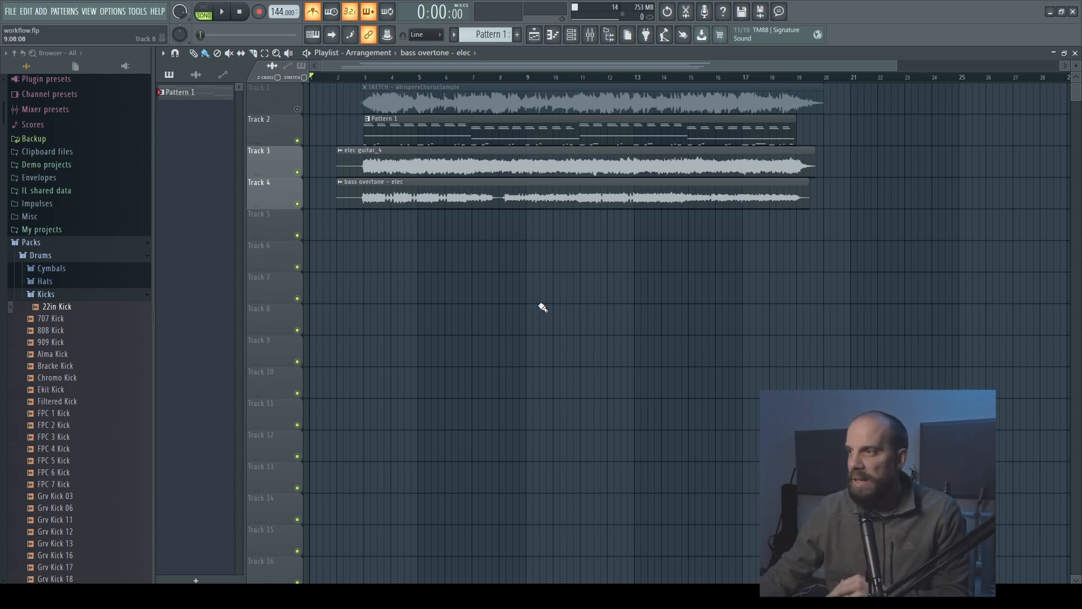
- Make playlist track 7 an audio track linked to mixer Insert 7, and check the linked mixer track
{"action": "right_click", "coordinate": [263, 291]}
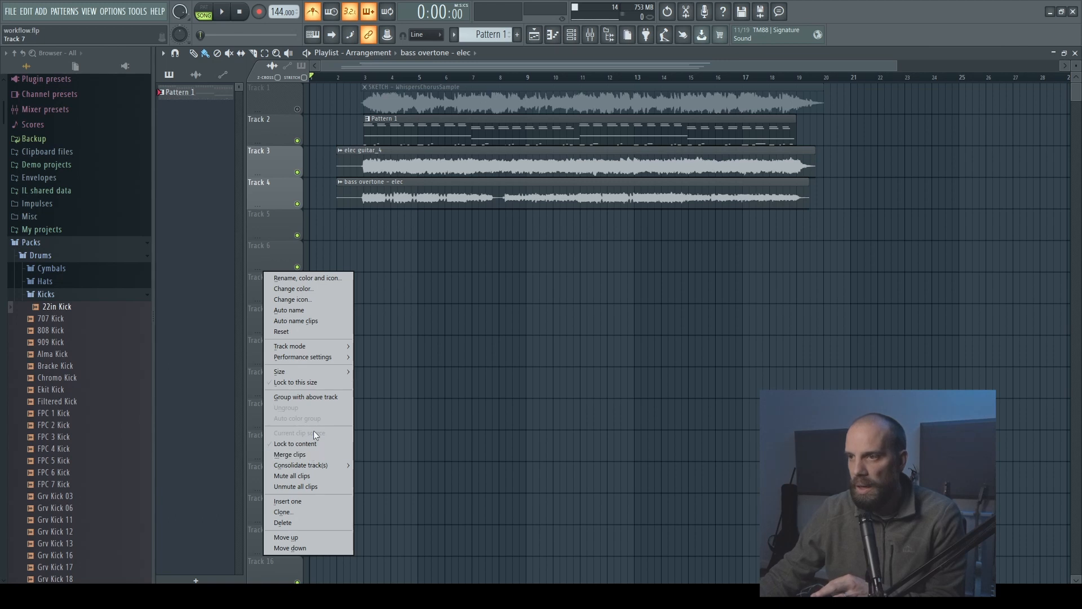
{"action": "mouse_move", "coordinate": [320, 350]}
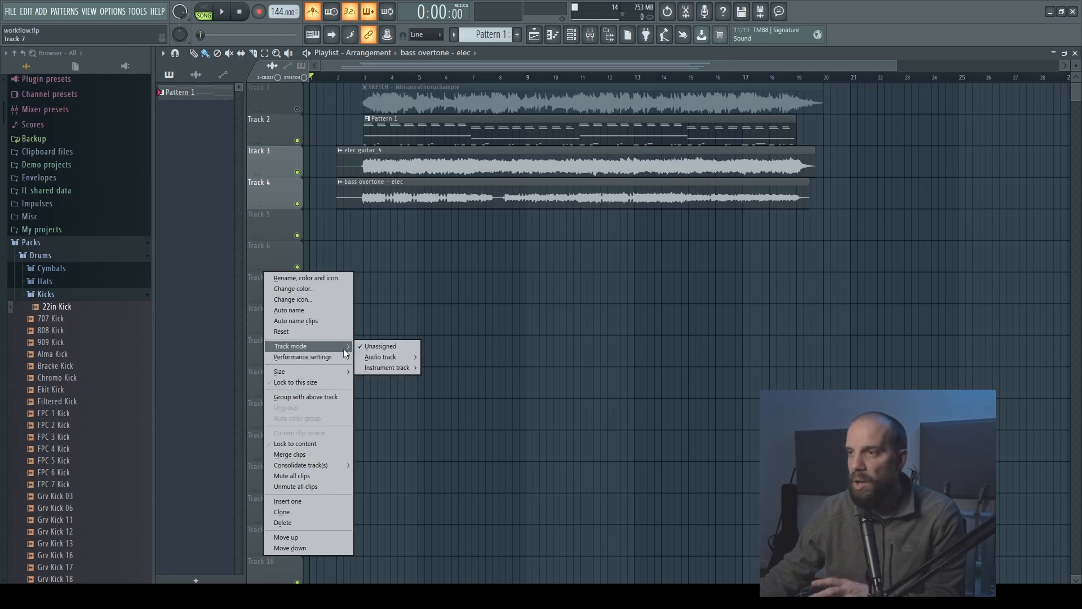
{"action": "mouse_move", "coordinate": [386, 360]}
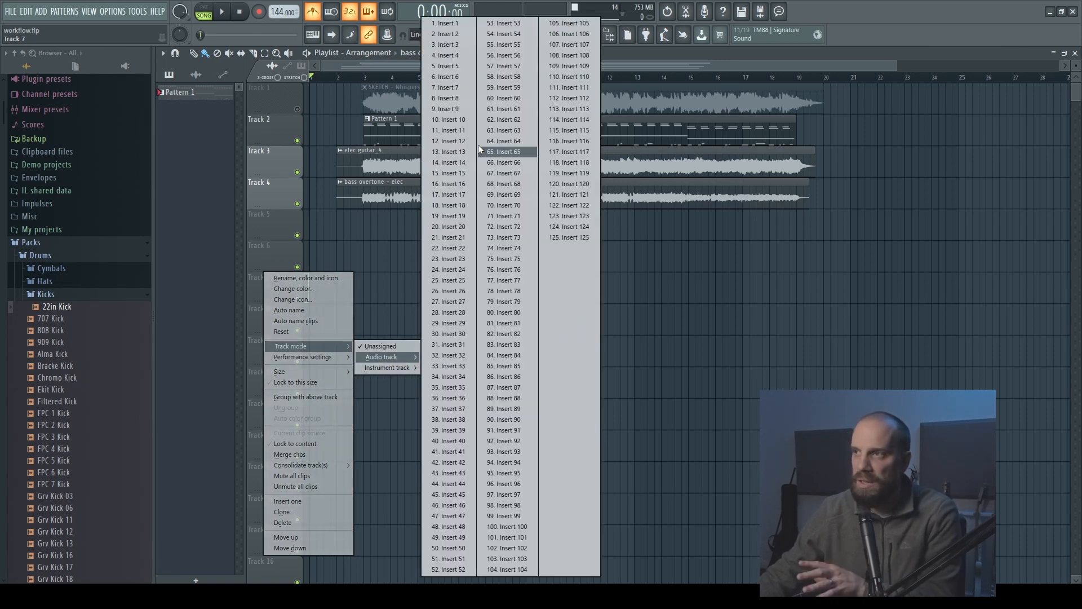
{"action": "left_click", "coordinate": [448, 87]}
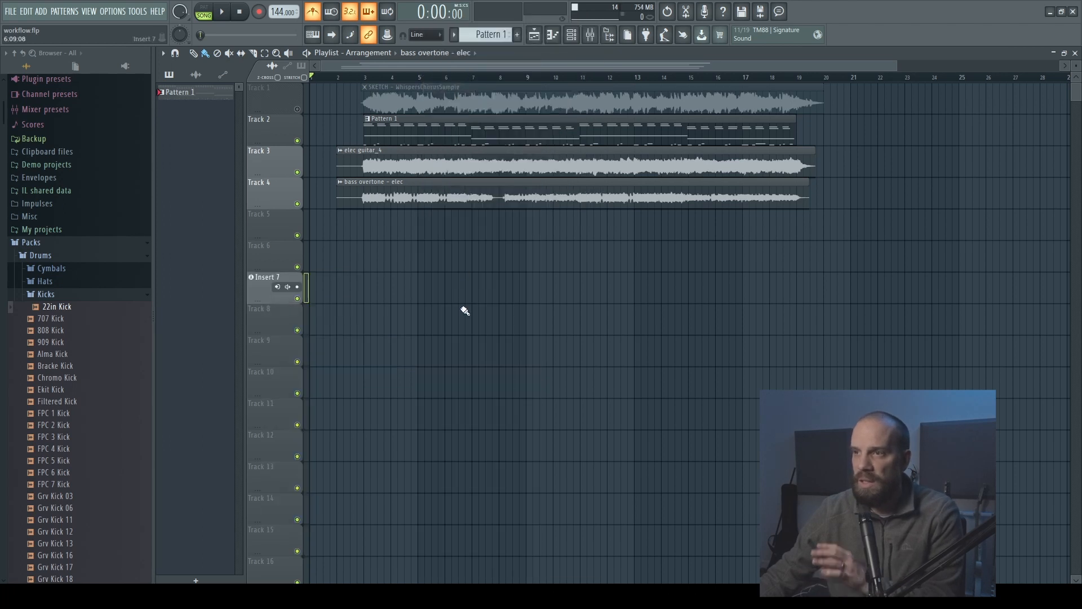
{"action": "left_click", "coordinate": [306, 282]}
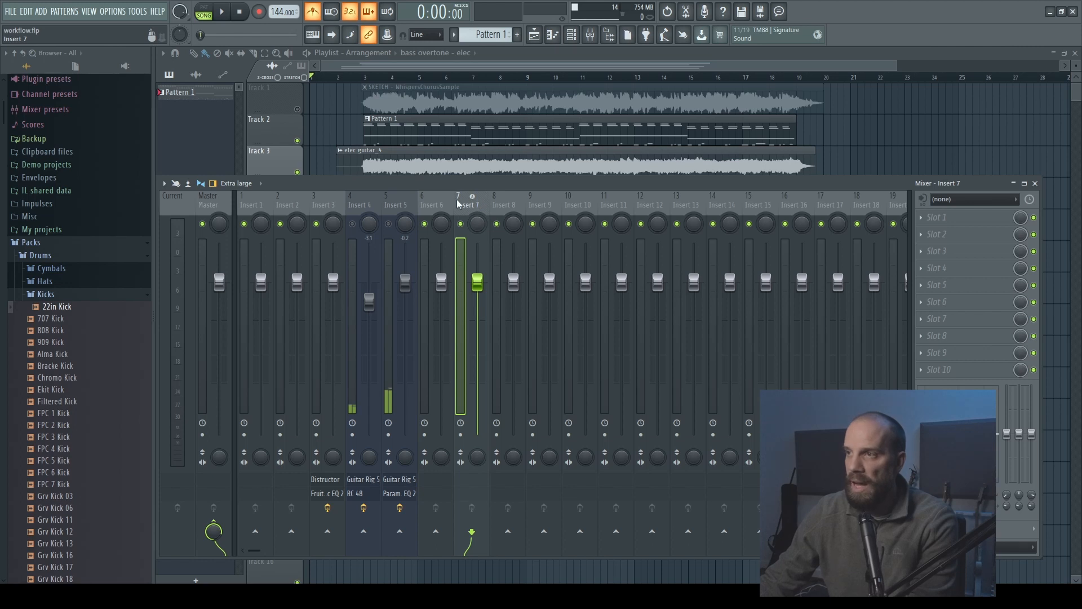
{"action": "key", "text": "F9"}
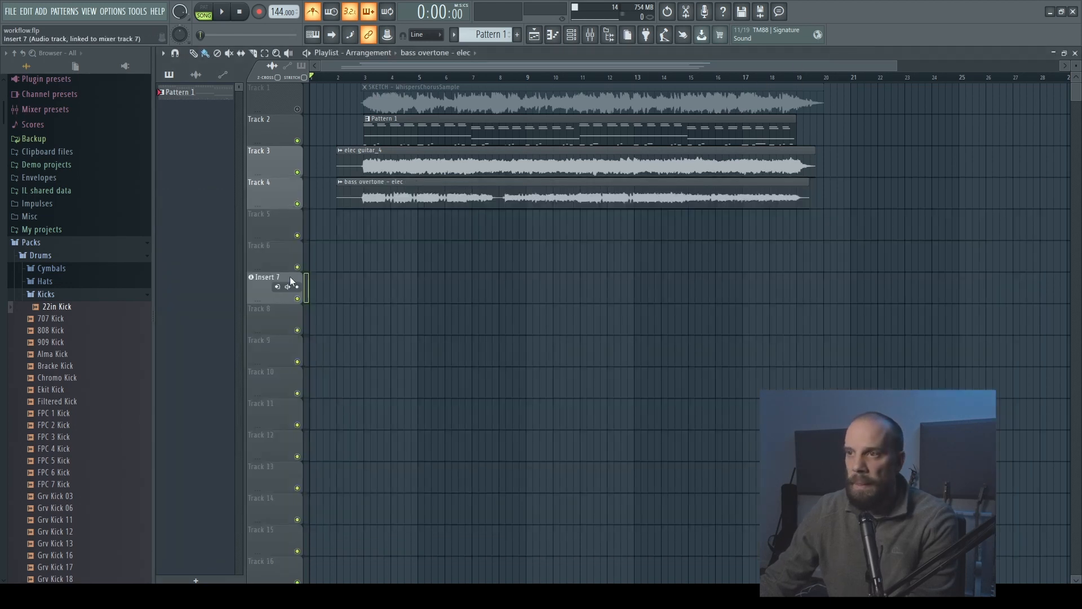
- Set the Insert 7 audio track's source to mono Input 2 and switch it to external input only
{"action": "left_click", "coordinate": [277, 287]}
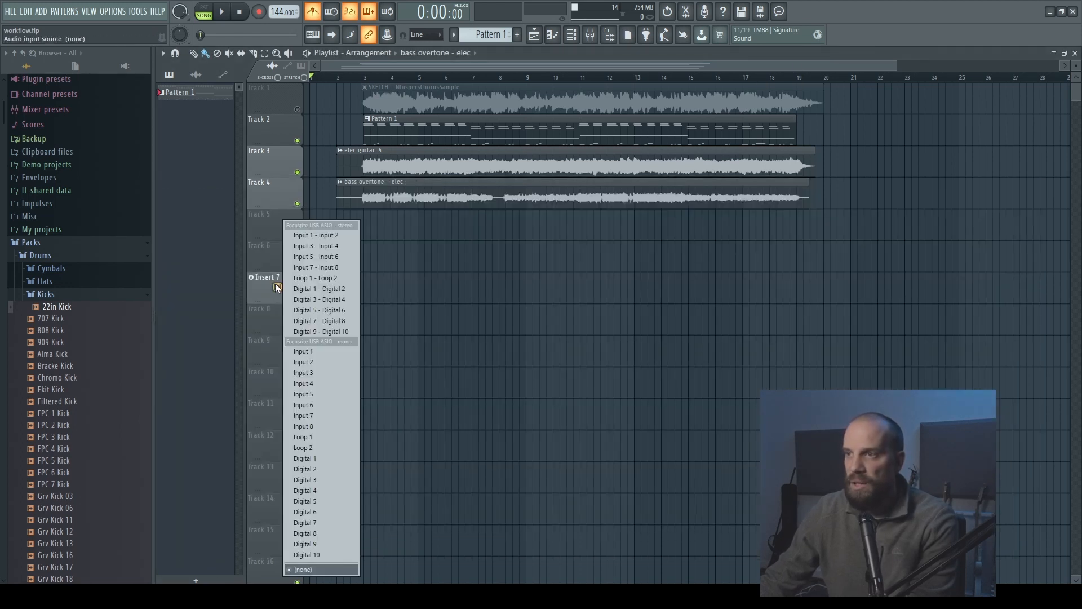
{"action": "left_click", "coordinate": [306, 362]}
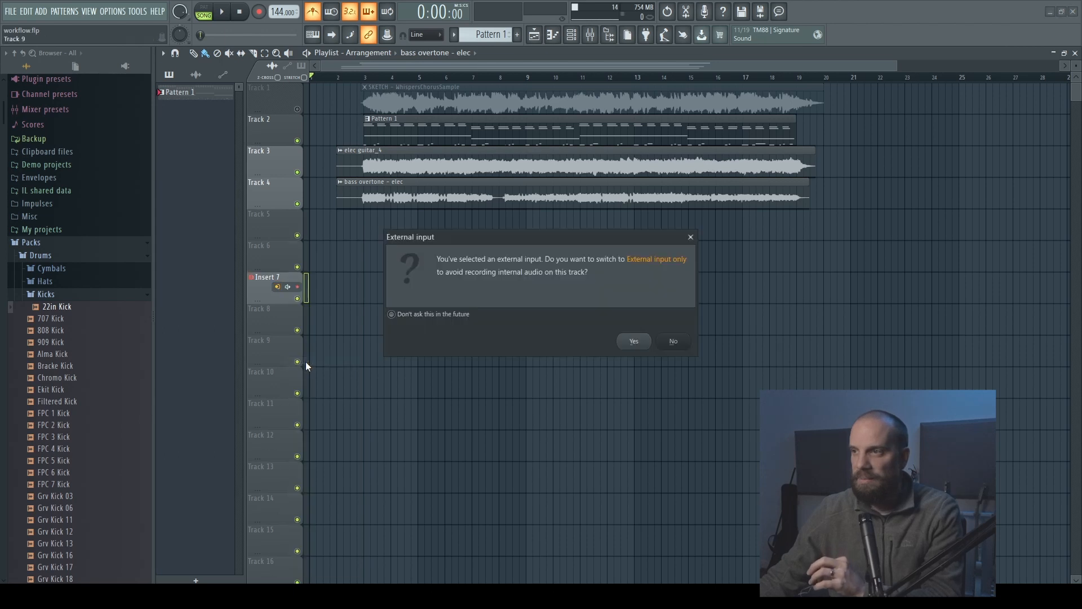
{"action": "left_click", "coordinate": [636, 341]}
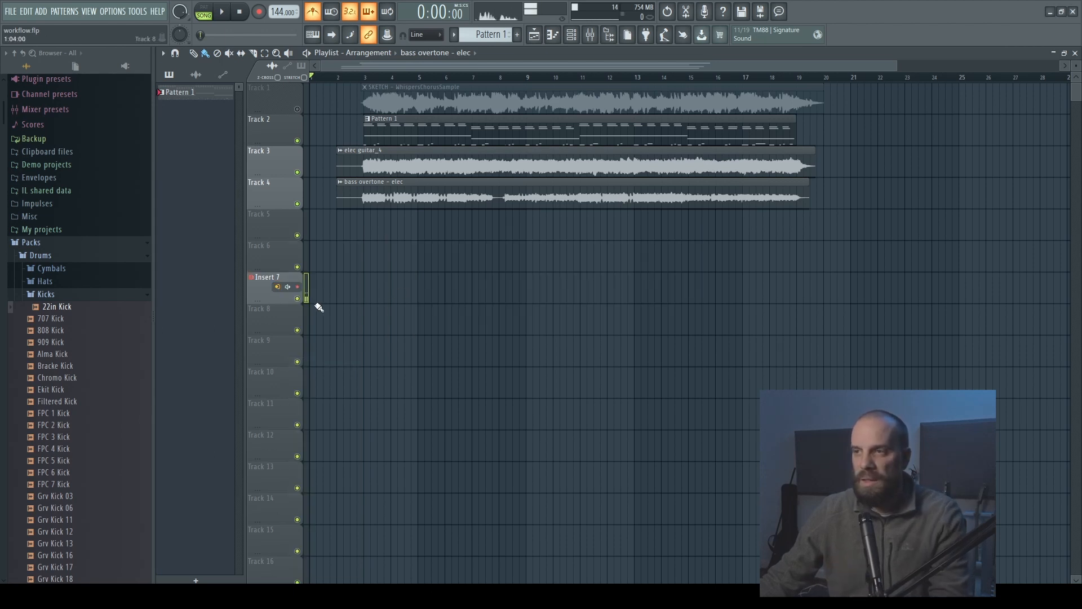
- Rename mixer track Insert 7 as Vox, colour it blue and return to the playlist
{"action": "key", "text": "F7"}
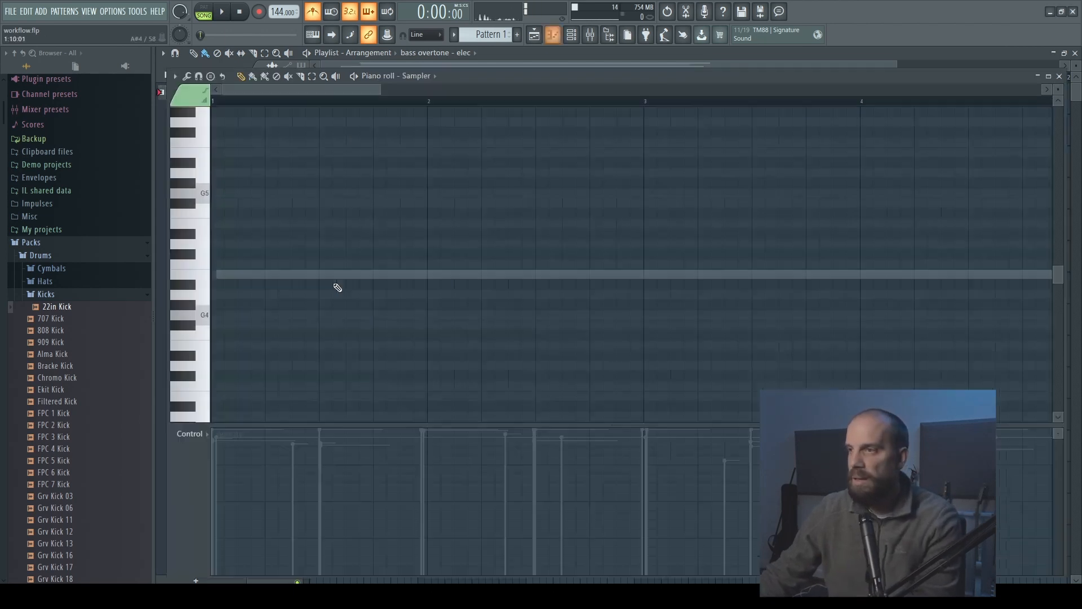
{"action": "key", "text": "F9"}
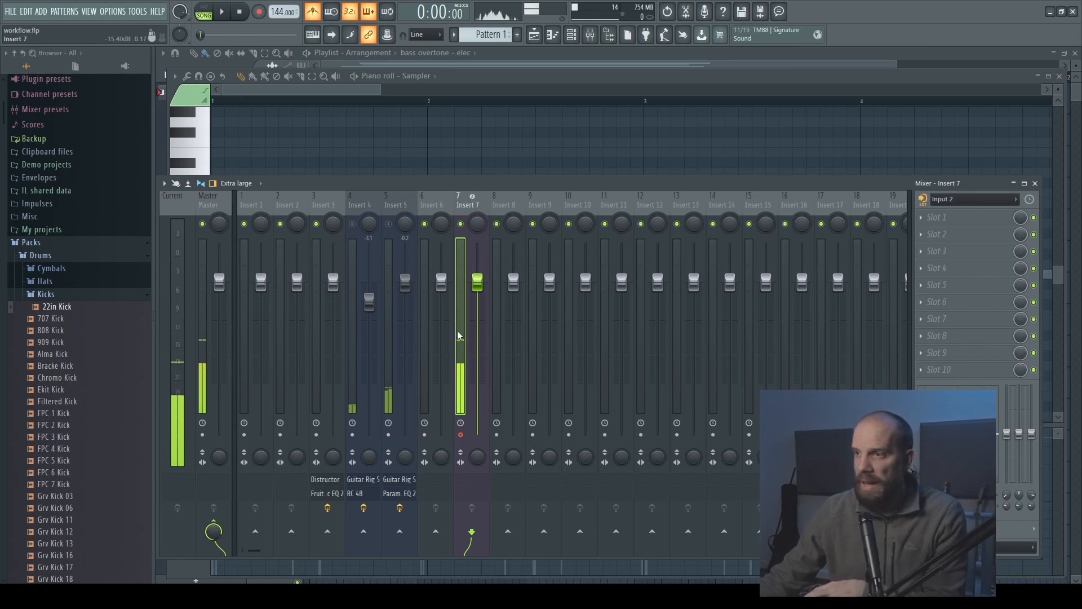
{"action": "right_click", "coordinate": [467, 206]}
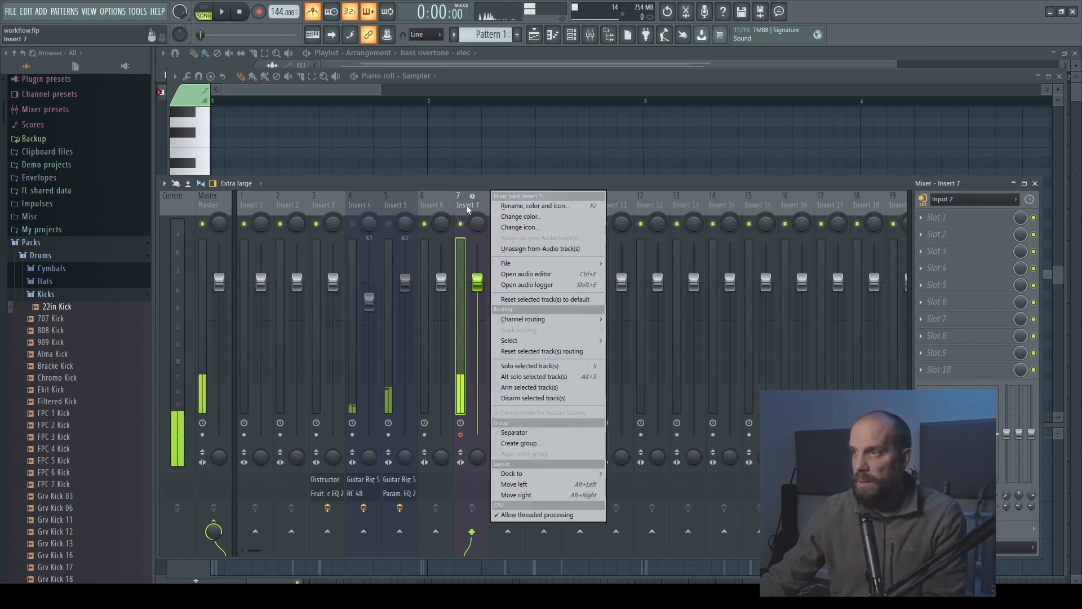
{"action": "left_click", "coordinate": [521, 207]}
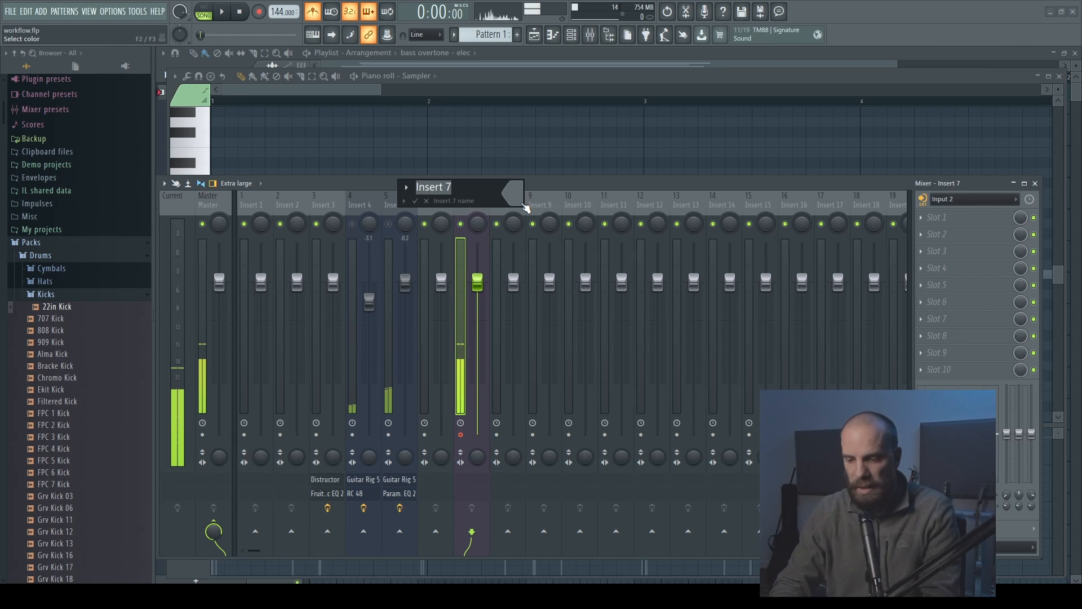
{"action": "type", "text": "Vox"}
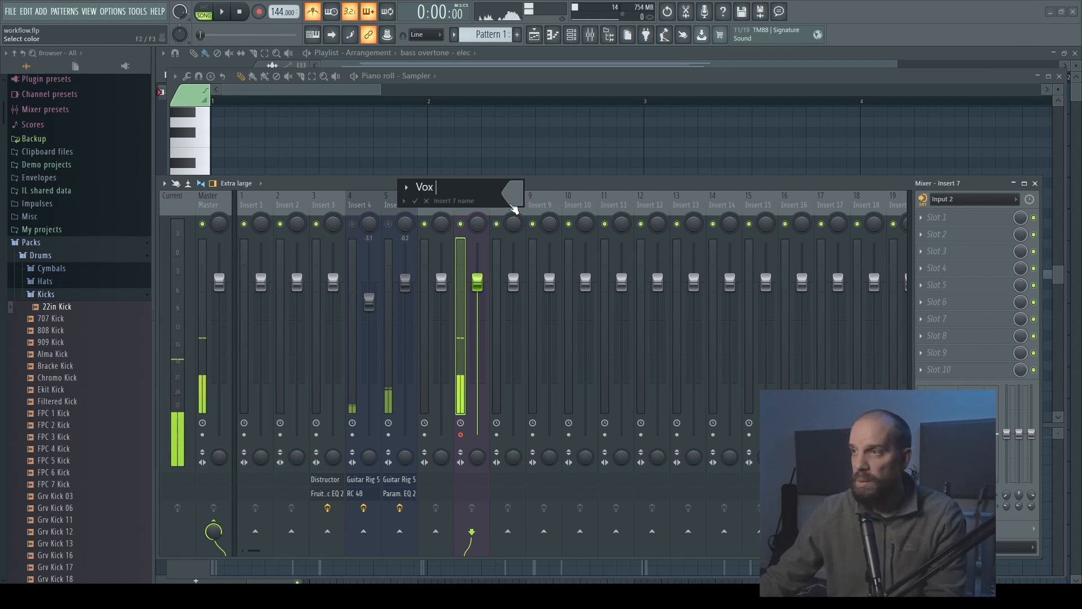
{"action": "left_click", "coordinate": [515, 201]}
{"action": "left_click", "coordinate": [593, 326]}
{"action": "key", "text": "Return"}
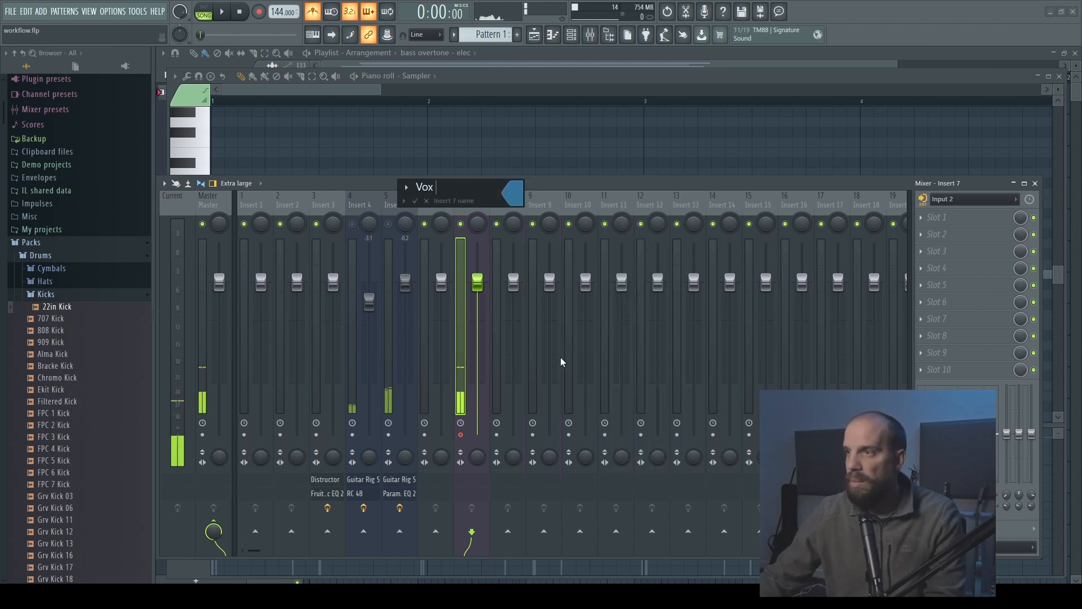
{"action": "key", "text": "Return"}
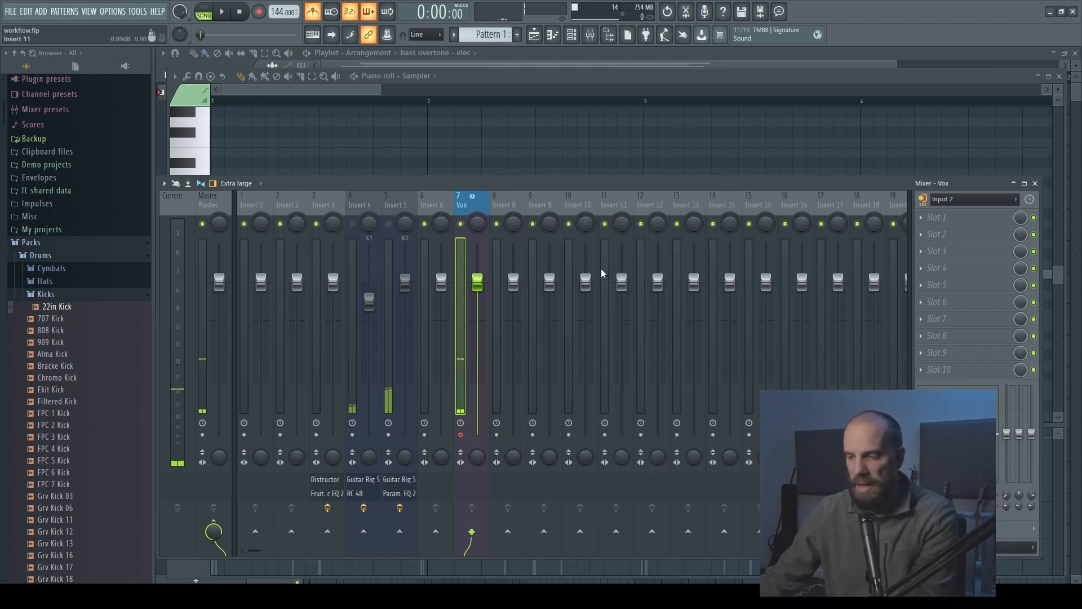
{"action": "key", "text": "F9"}
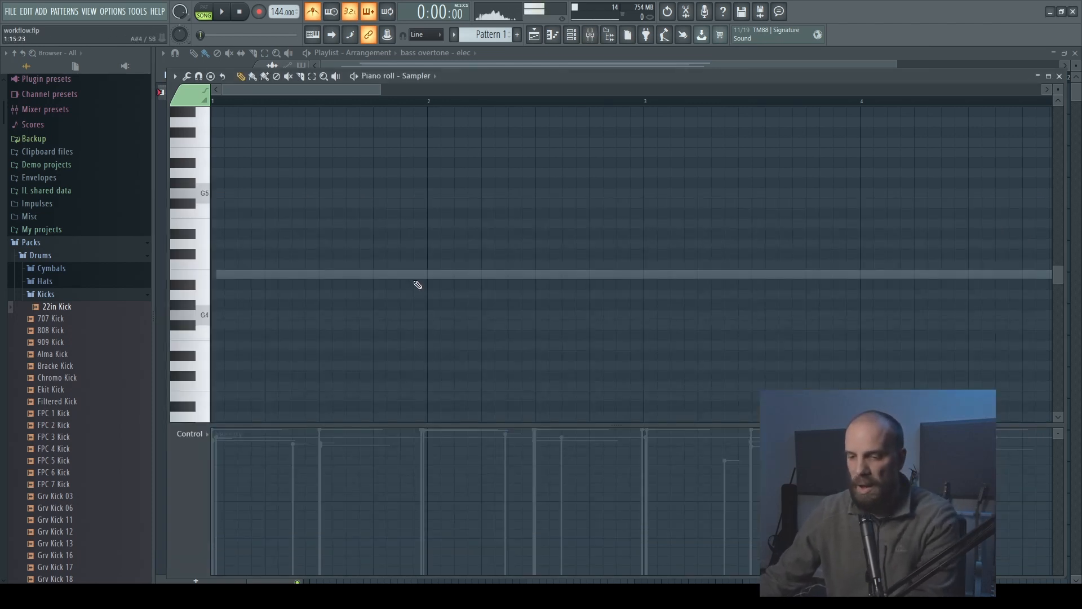
{"action": "key", "text": "F7"}
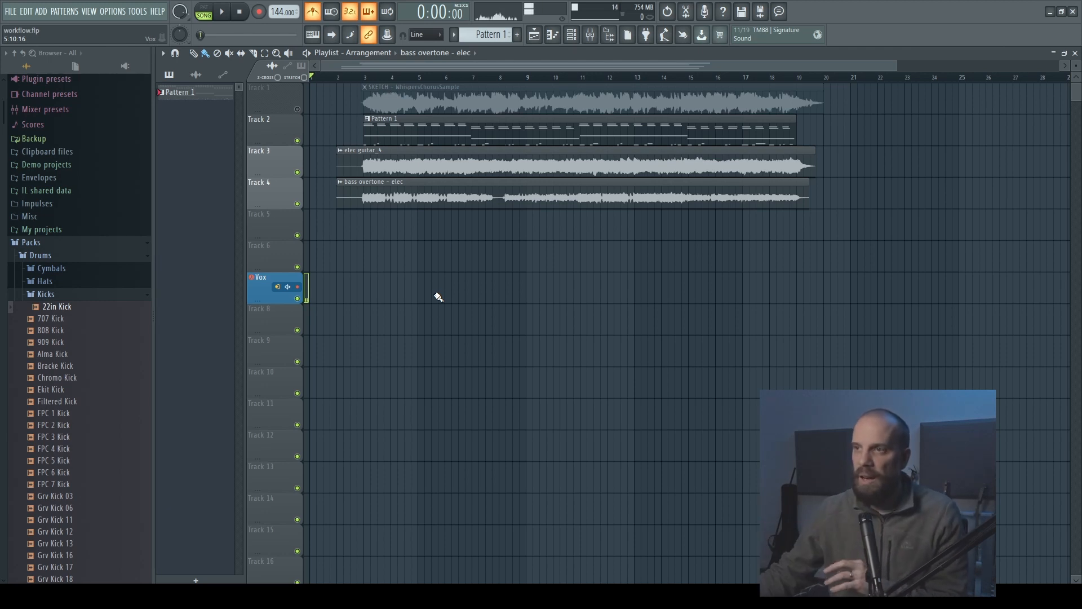
- Preview the existing tracks from just before bar 3 and reposition the playback start at bar 2
{"action": "left_click", "coordinate": [297, 287]}
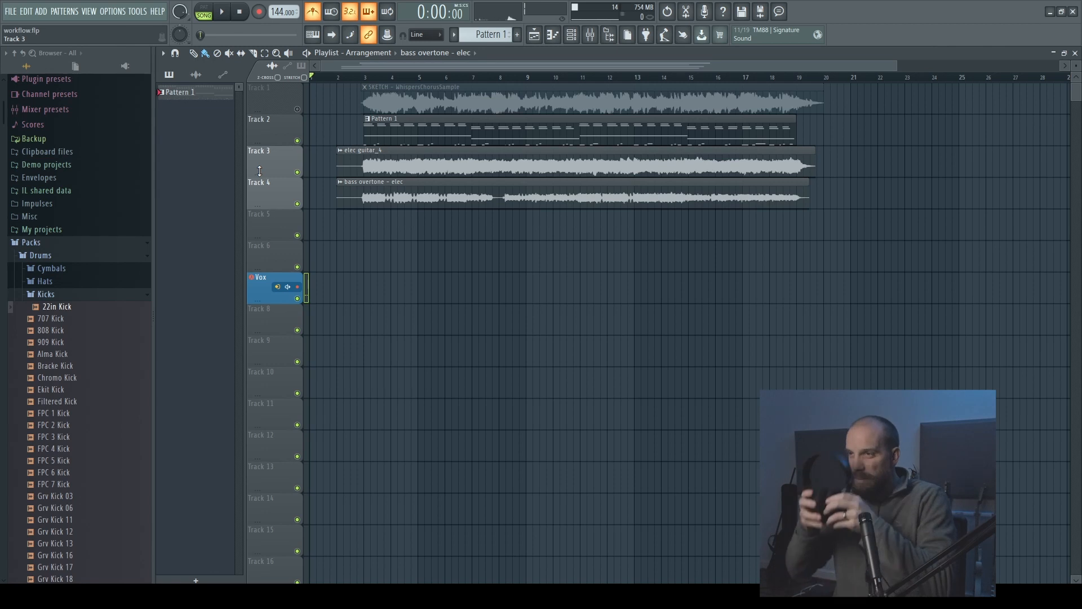
{"action": "left_click", "coordinate": [359, 78]}
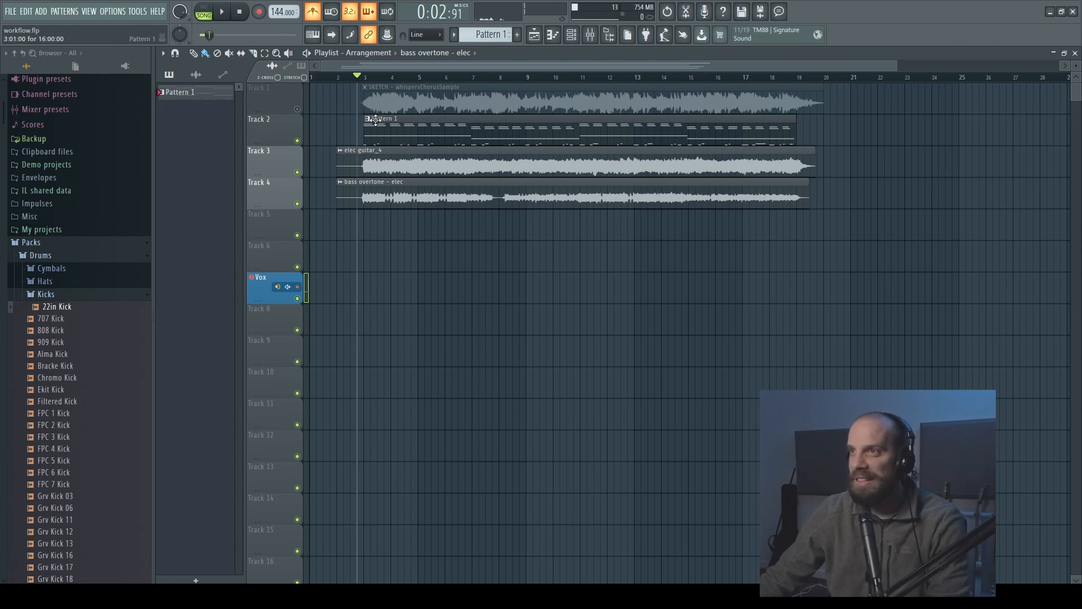
{"action": "key", "text": "space"}
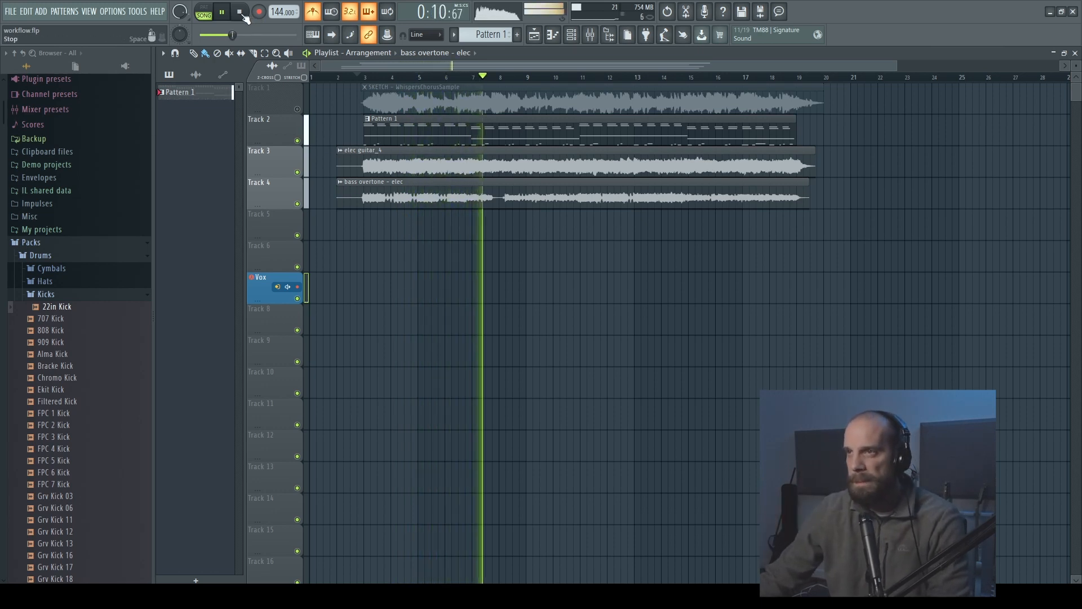
{"action": "key", "text": "space"}
{"action": "left_click_drag", "start_coordinate": [357, 78], "coordinate": [337, 77]}
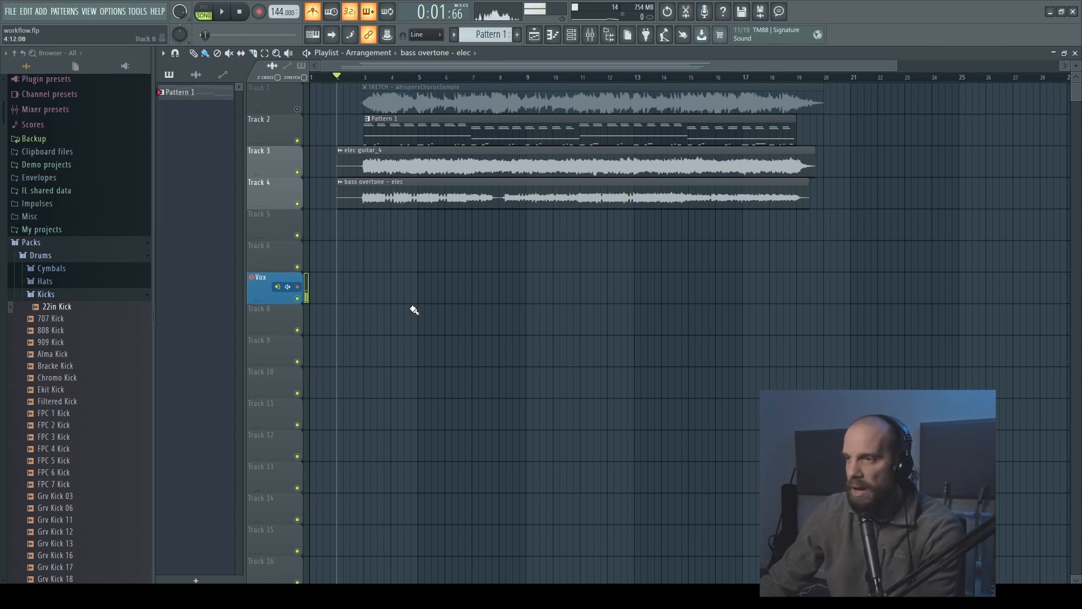
- Check the Vox mixer track's recording file destination and locate the Recorded folder in the browser
{"action": "key", "text": "F9"}
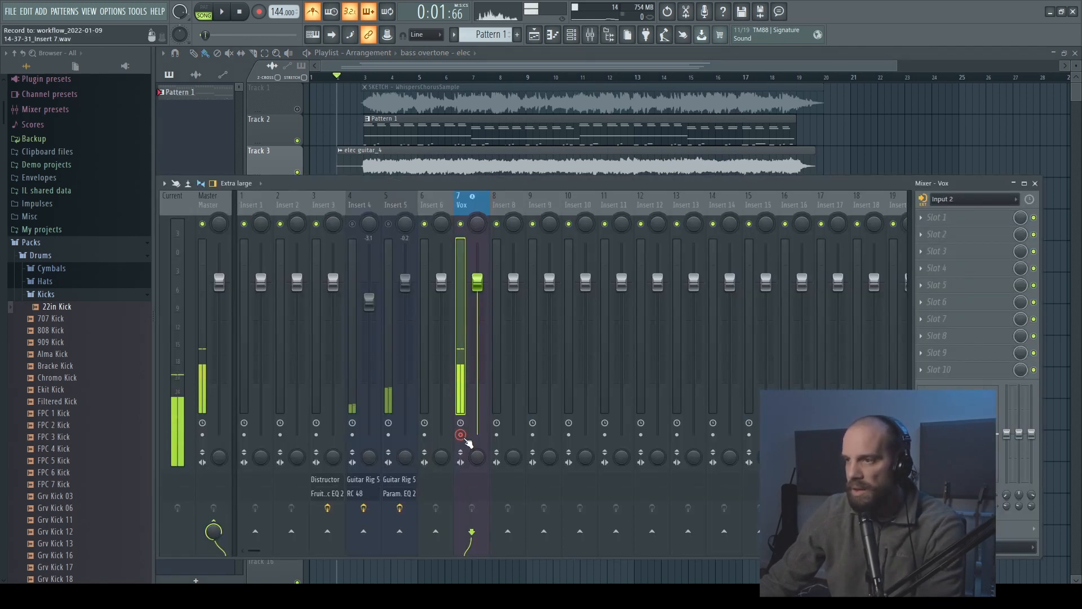
{"action": "left_click", "coordinate": [461, 435]}
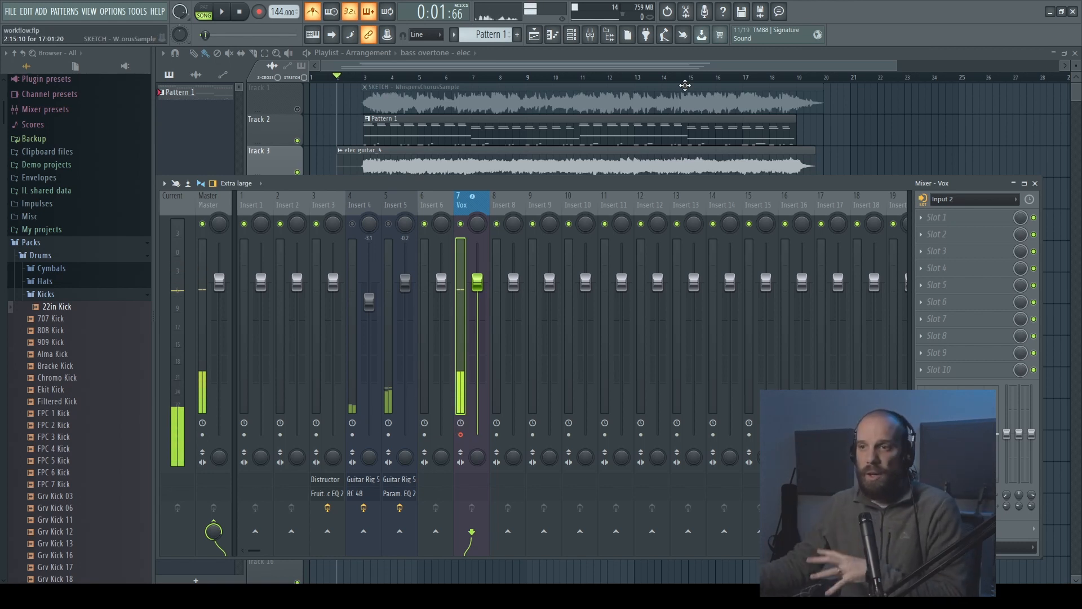
{"action": "left_click", "coordinate": [26, 243]}
{"action": "left_click", "coordinate": [35, 318]}
{"action": "left_click", "coordinate": [35, 319]}
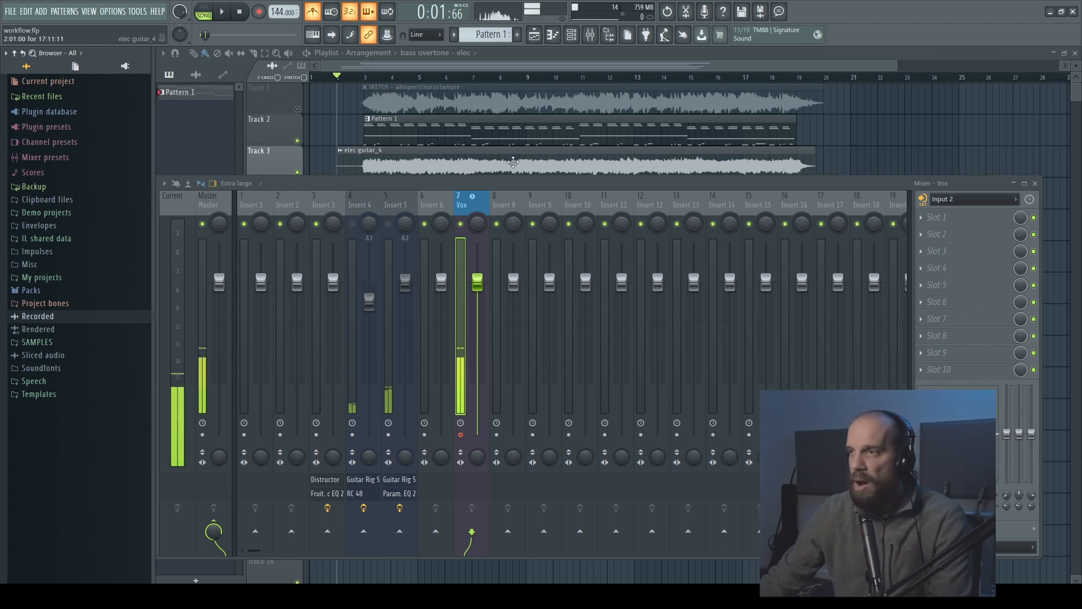
- Record a first vocal take onto the Vox playlist track from bar 2 through bar 17
{"action": "left_click", "coordinate": [658, 53]}
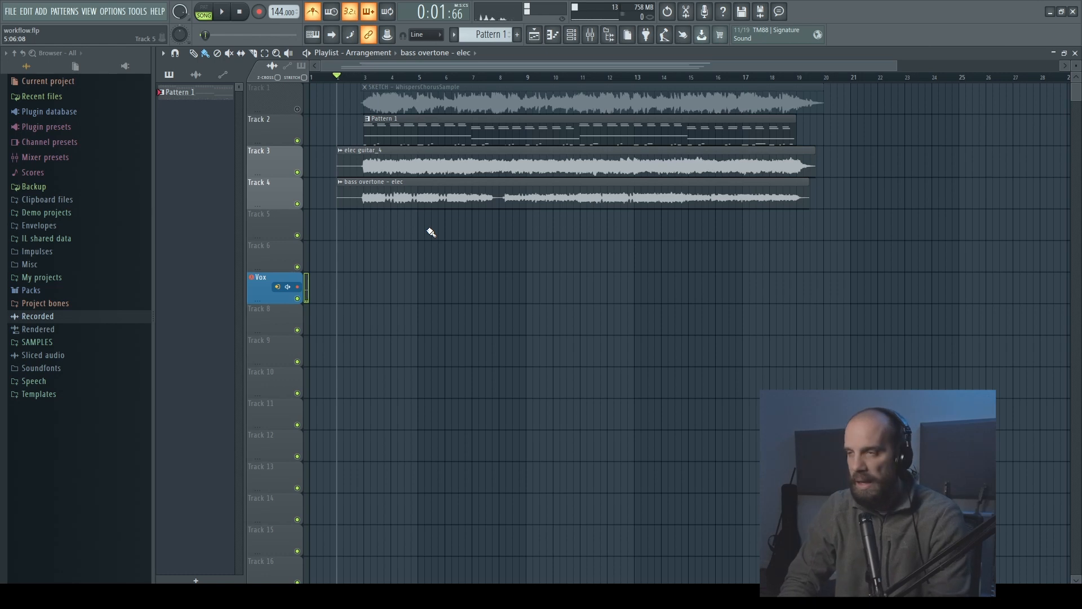
{"action": "key", "text": "space"}
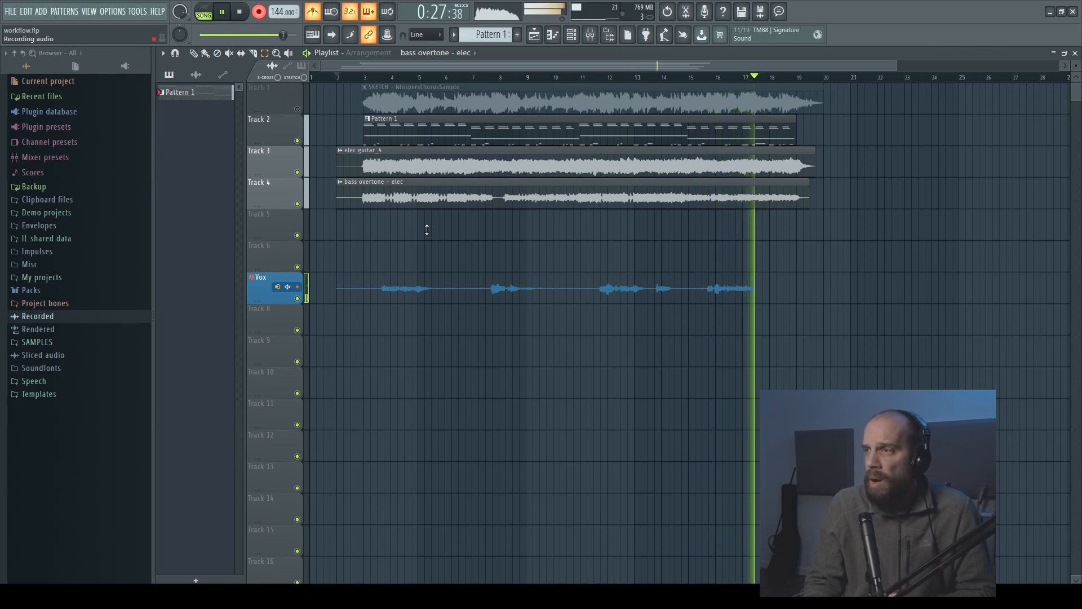
{"action": "key", "text": "space"}
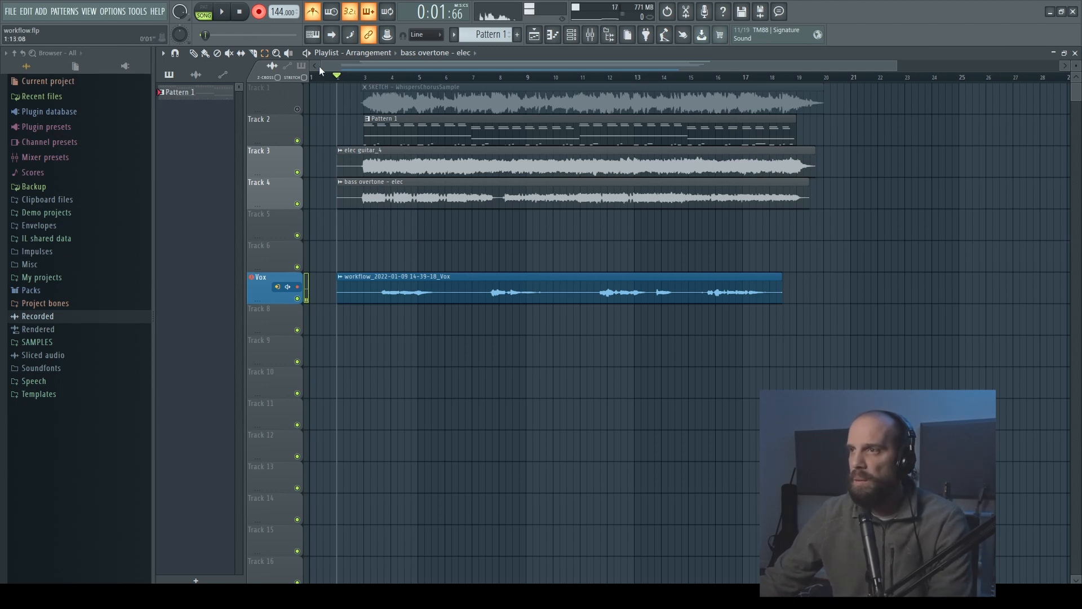
{"action": "scroll", "coordinate": [261, 336], "scroll_direction": "up", "scroll_amount": 2}
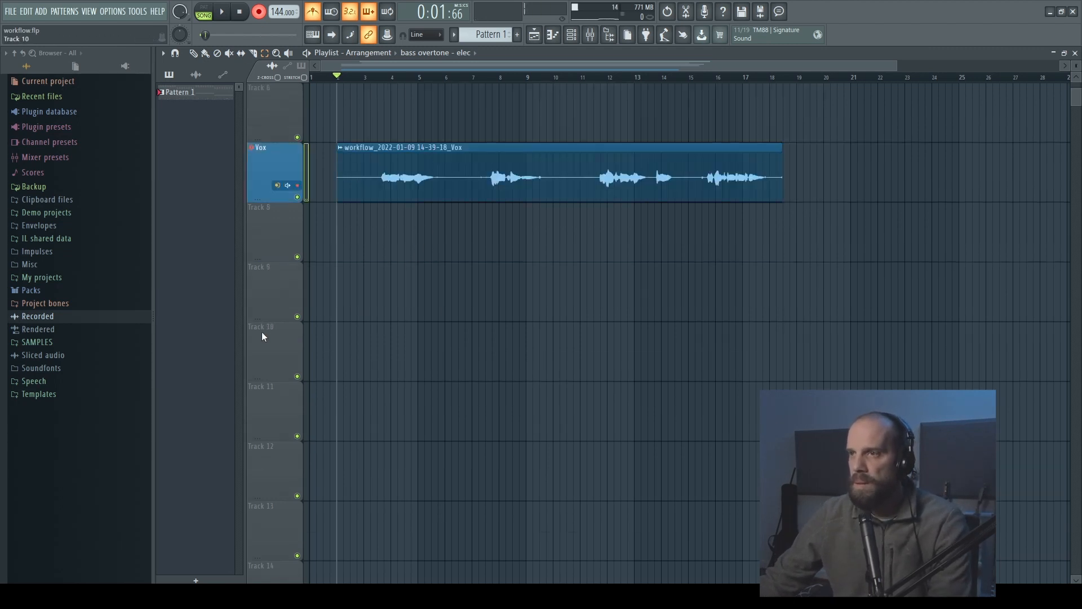
{"action": "scroll", "coordinate": [256, 190], "scroll_direction": "up", "scroll_amount": 3}
{"action": "scroll", "coordinate": [265, 417], "scroll_direction": "down", "scroll_amount": 2}
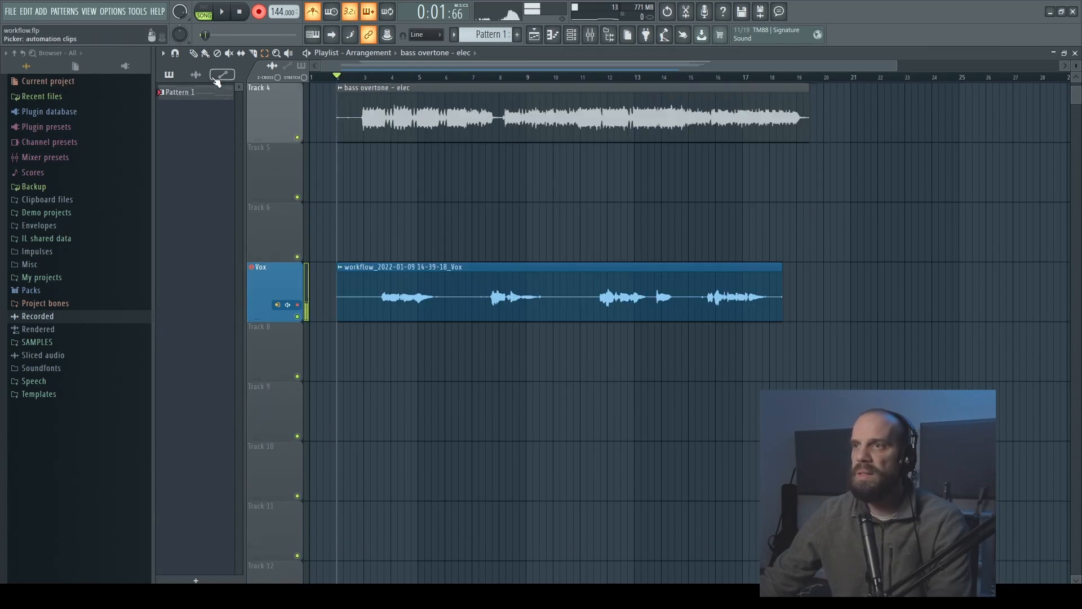
{"action": "right_click", "coordinate": [275, 288]}
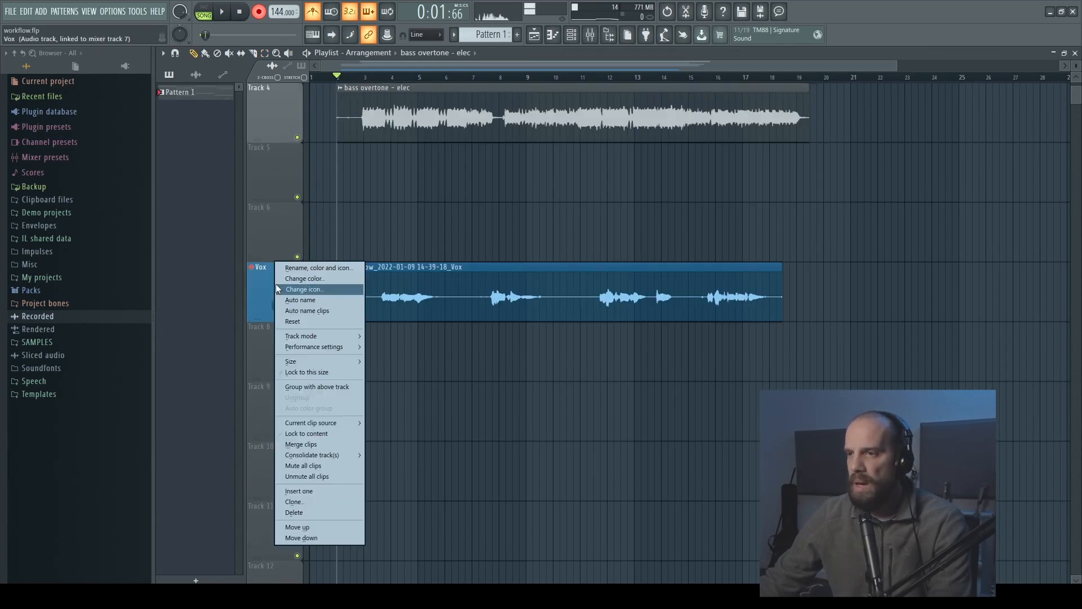
{"action": "left_click", "coordinate": [278, 202]}
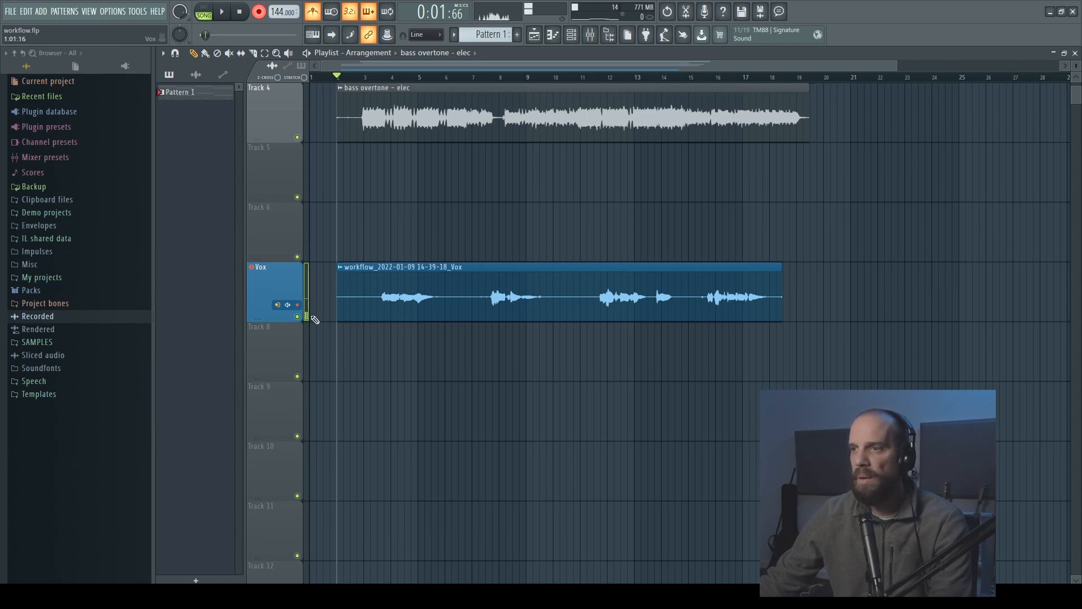
{"action": "right_click", "coordinate": [277, 348]}
{"action": "left_click", "coordinate": [363, 176]}
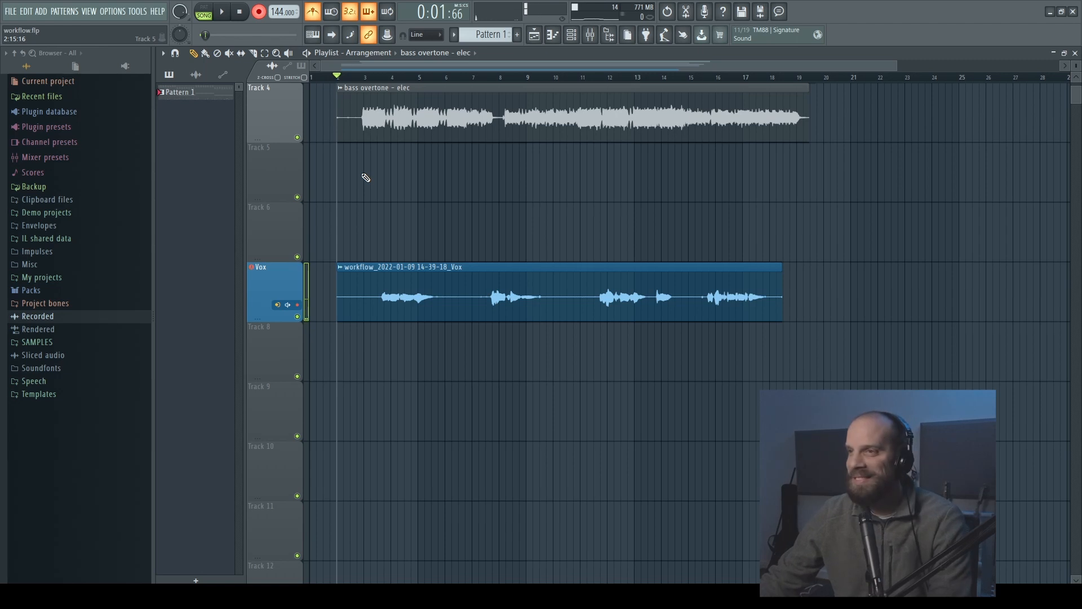
- Record a second vocal take from bar 2 through bar 18 onto the lane below the first Vox clip
{"action": "key", "text": "space"}
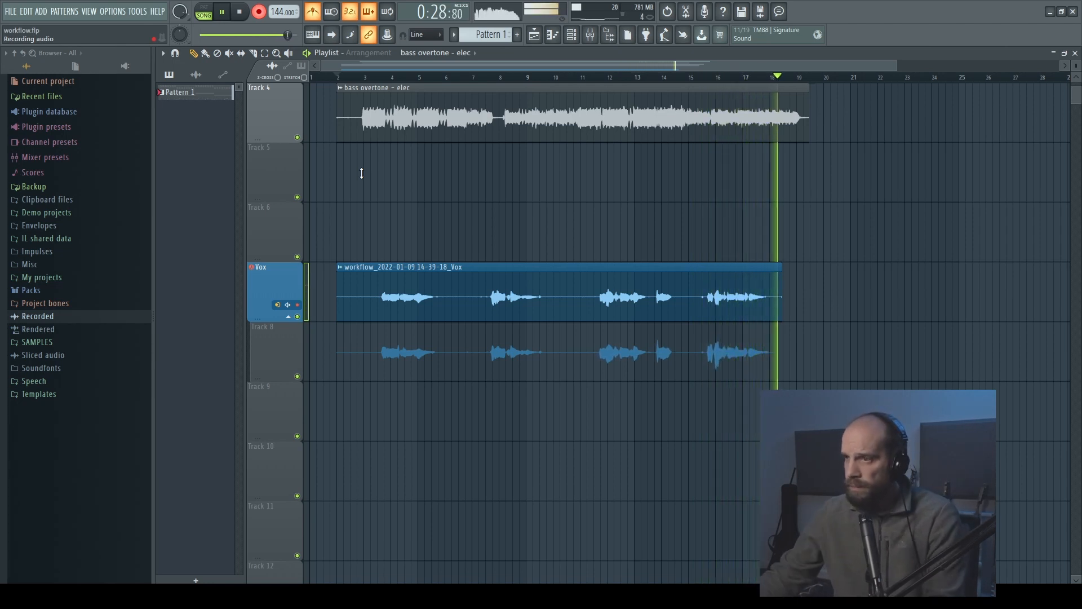
{"action": "key", "text": "space"}
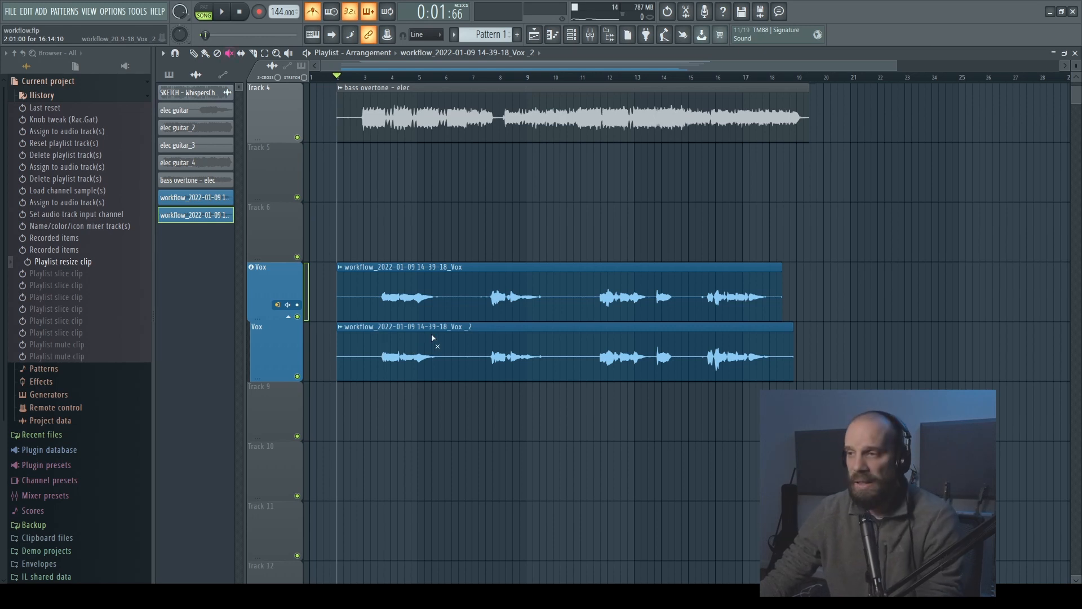
- Mute the second Vox take and play the arrangement from bar 2 to hear the first take alone
{"action": "left_click", "coordinate": [457, 331]}
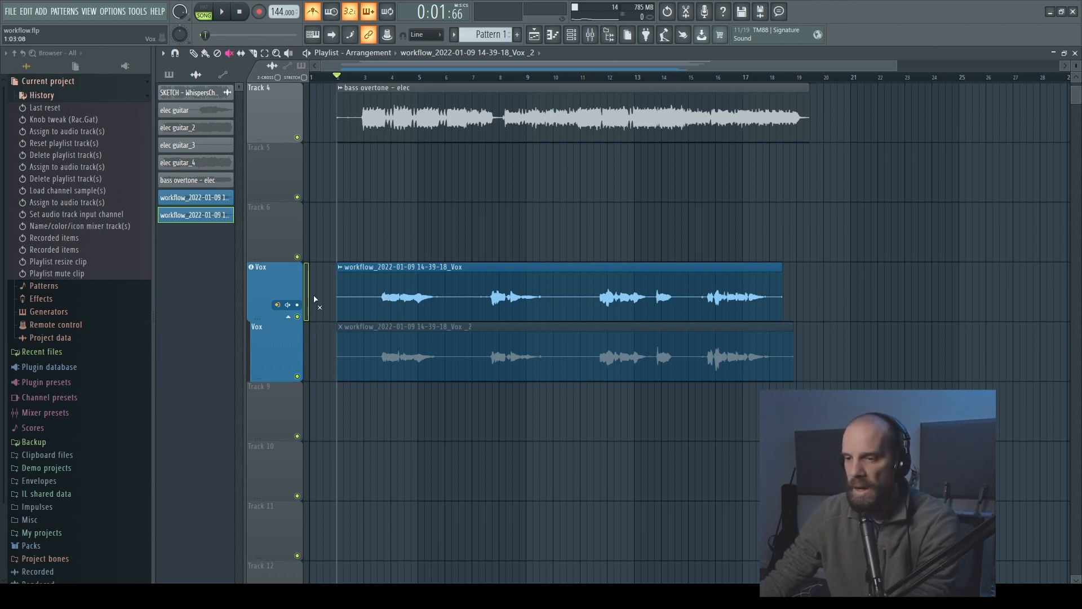
{"action": "key", "text": "F6"}
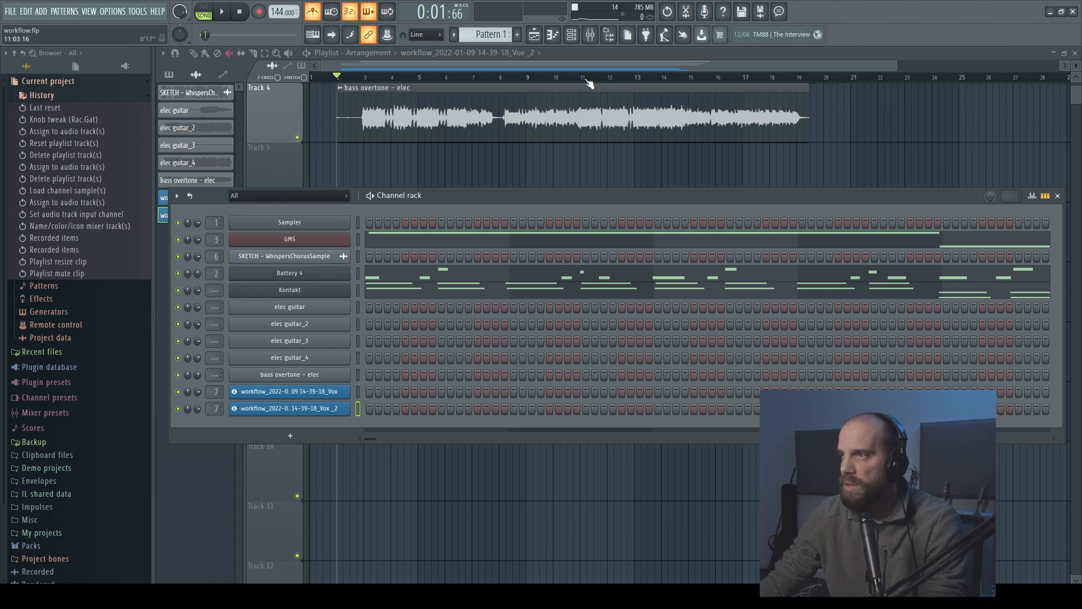
{"action": "key", "text": "F6"}
{"action": "key", "text": "space"}
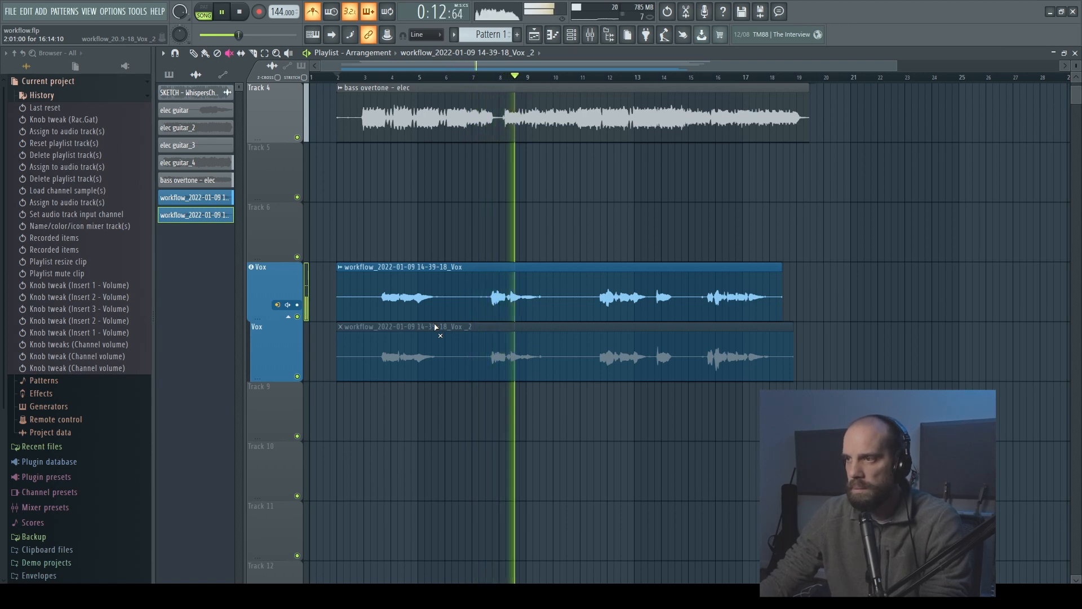
{"action": "key", "text": "space"}
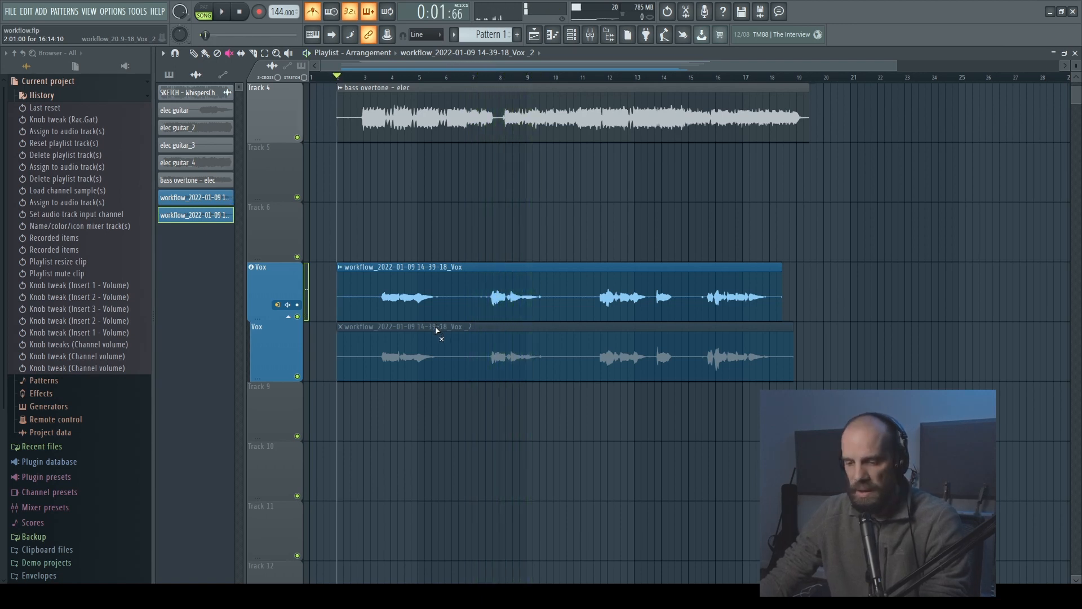
- Swap the mutes to audition the second Vox take alone from bar 2, and unmute the first take
{"action": "left_click", "coordinate": [437, 330]}
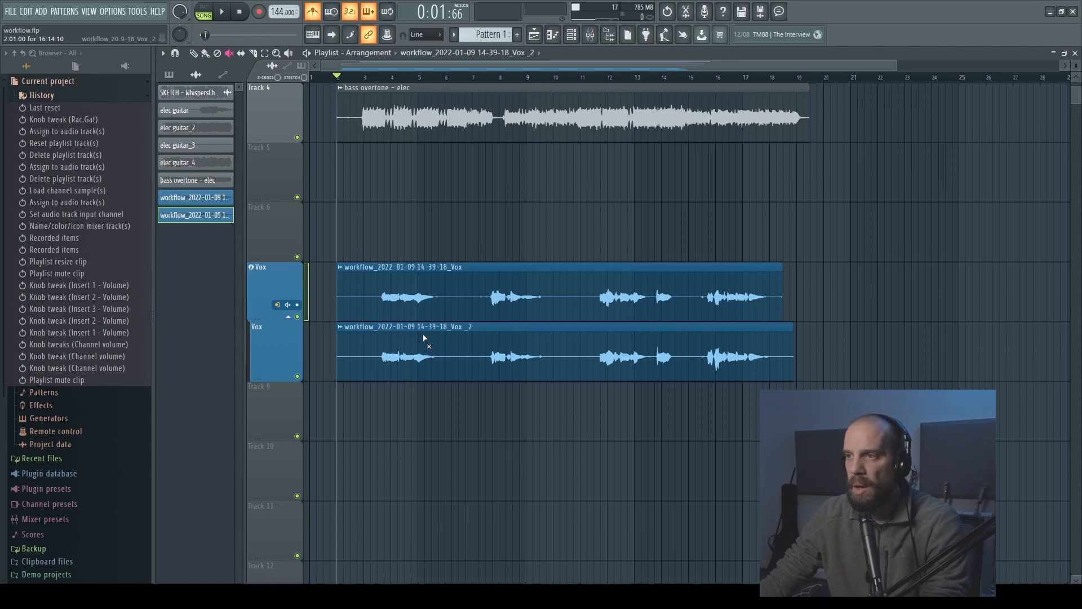
{"action": "left_click", "coordinate": [433, 269]}
{"action": "key", "text": "space"}
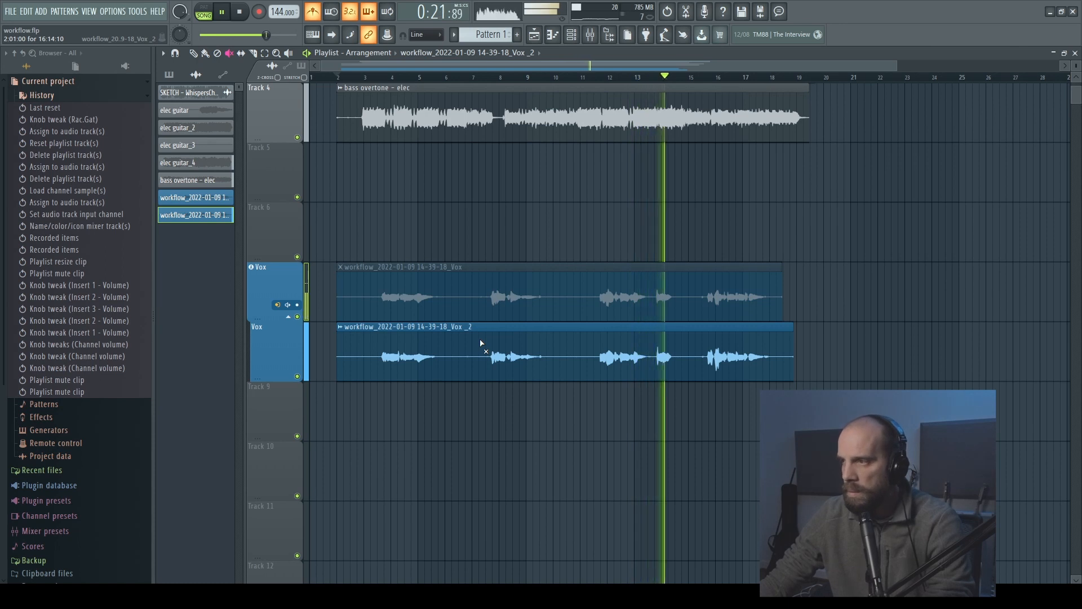
{"action": "key", "text": "space"}
{"action": "left_click", "coordinate": [602, 282]}
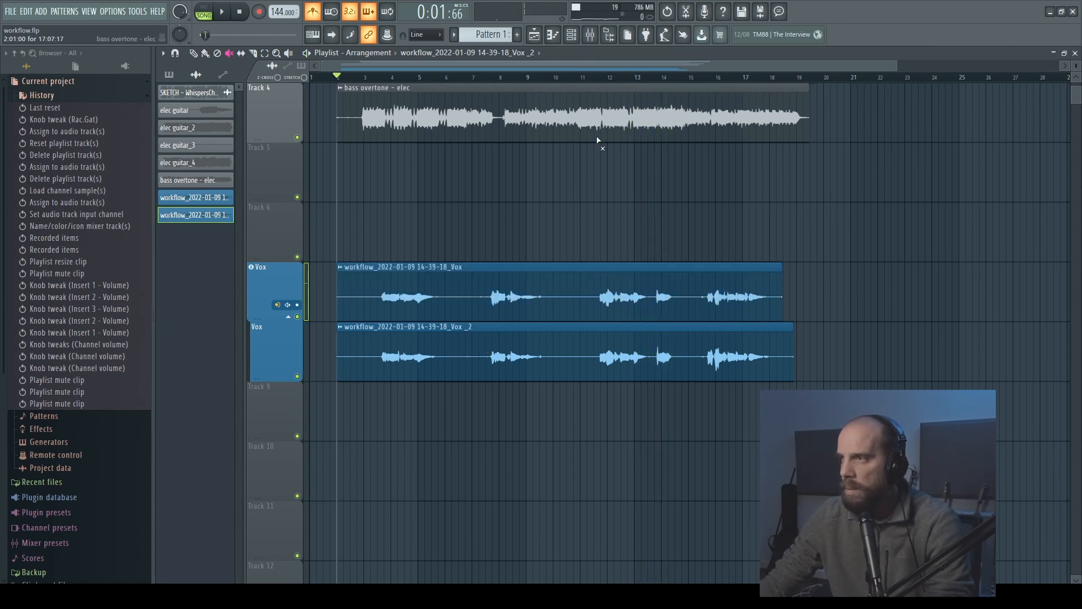
- Audition the first Vox take's third phrase from about bar 11 with the second take muted, and unmute that take
{"action": "key", "text": "space"}
{"action": "key", "text": "space"}
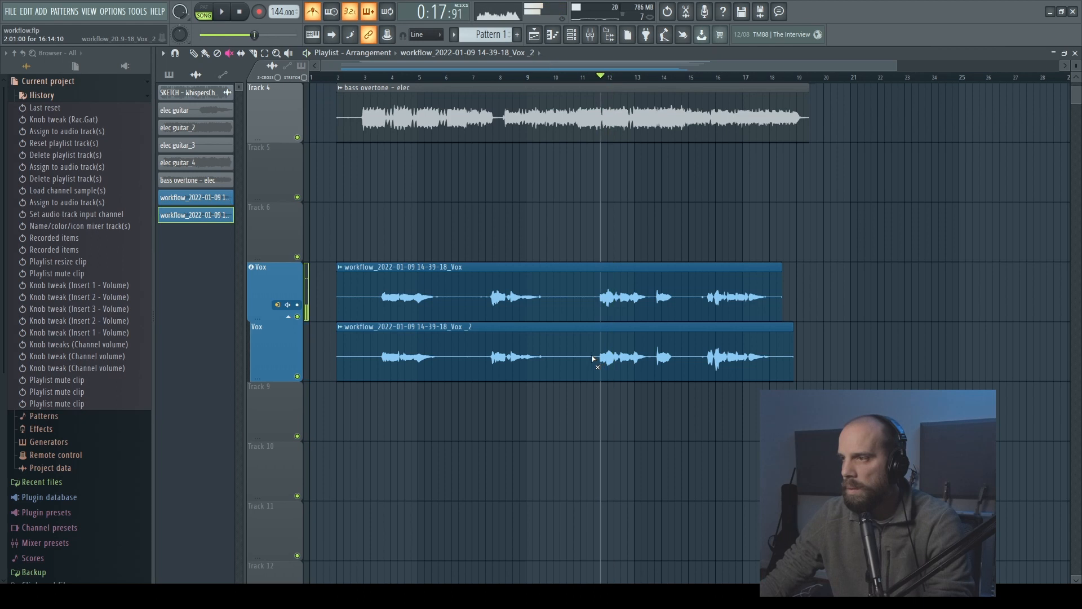
{"action": "left_click", "coordinate": [597, 360]}
{"action": "key", "text": "space"}
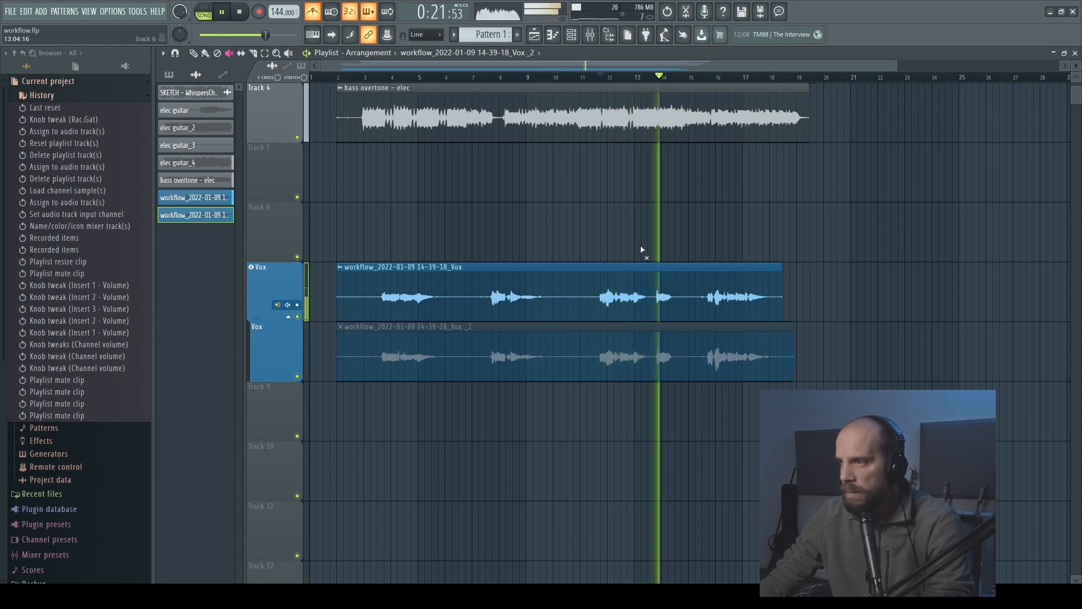
{"action": "key", "text": "space"}
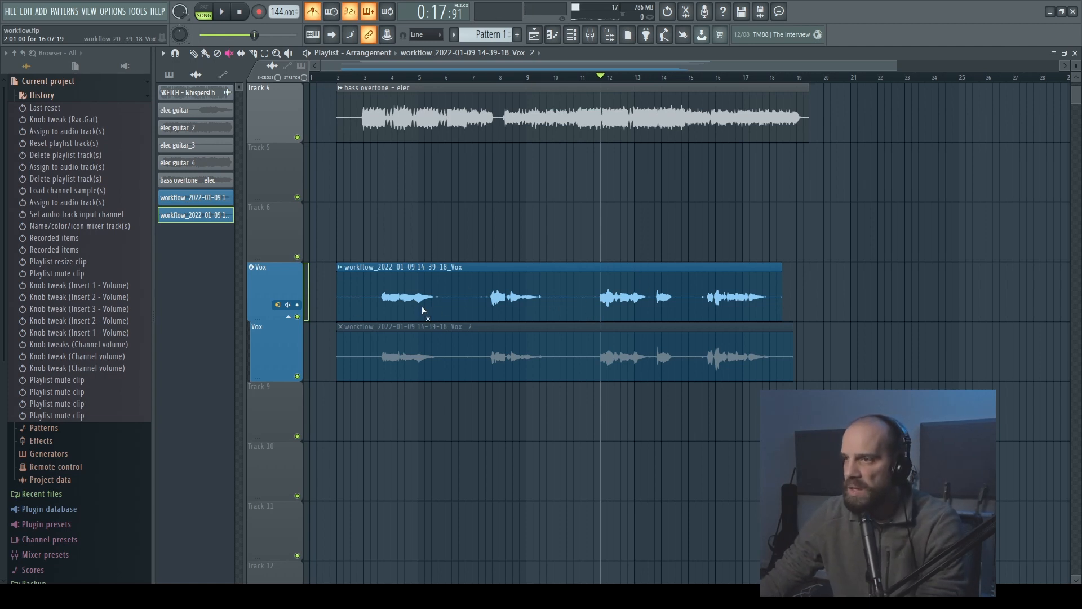
{"action": "left_click", "coordinate": [499, 352]}
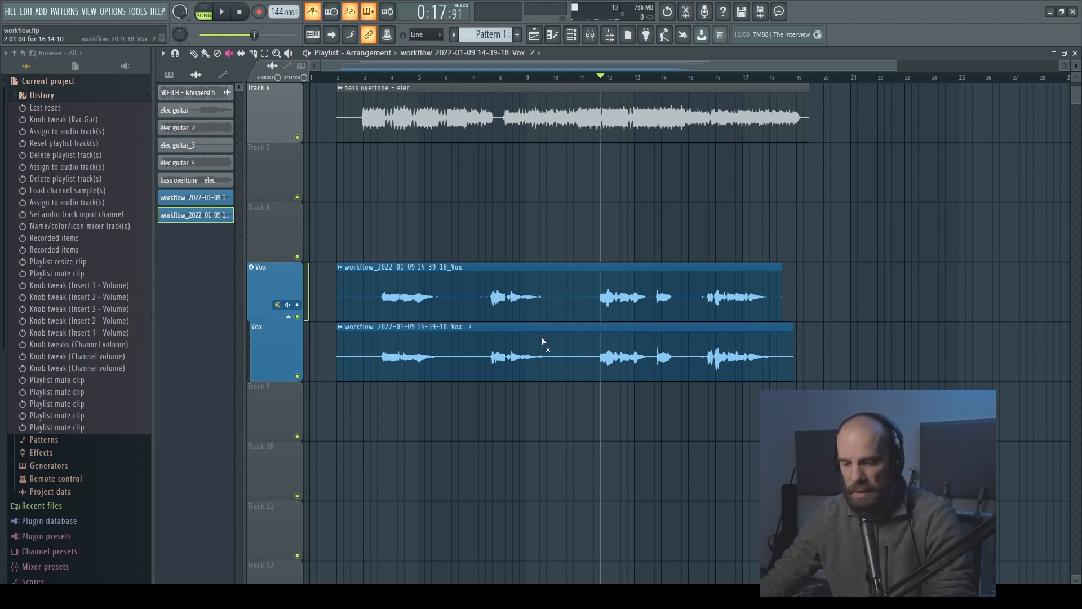
- Slice both Vox takes into four phrases each, cutting between phrases within bars 6 and 10 and near bar 15
{"action": "key", "text": "c"}
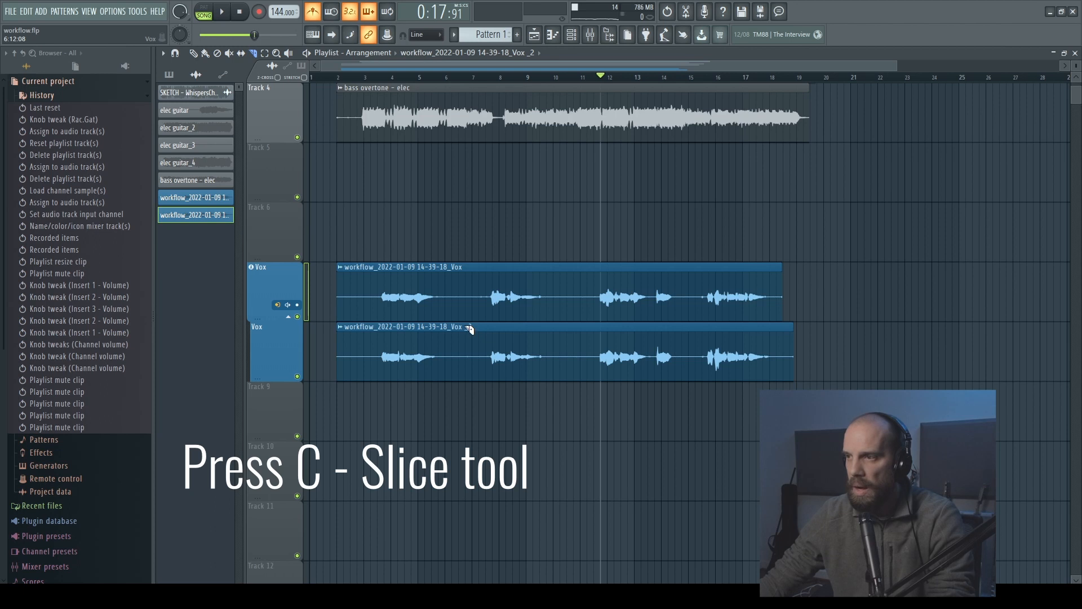
{"action": "left_click_drag", "start_coordinate": [462, 393], "coordinate": [462, 393]}
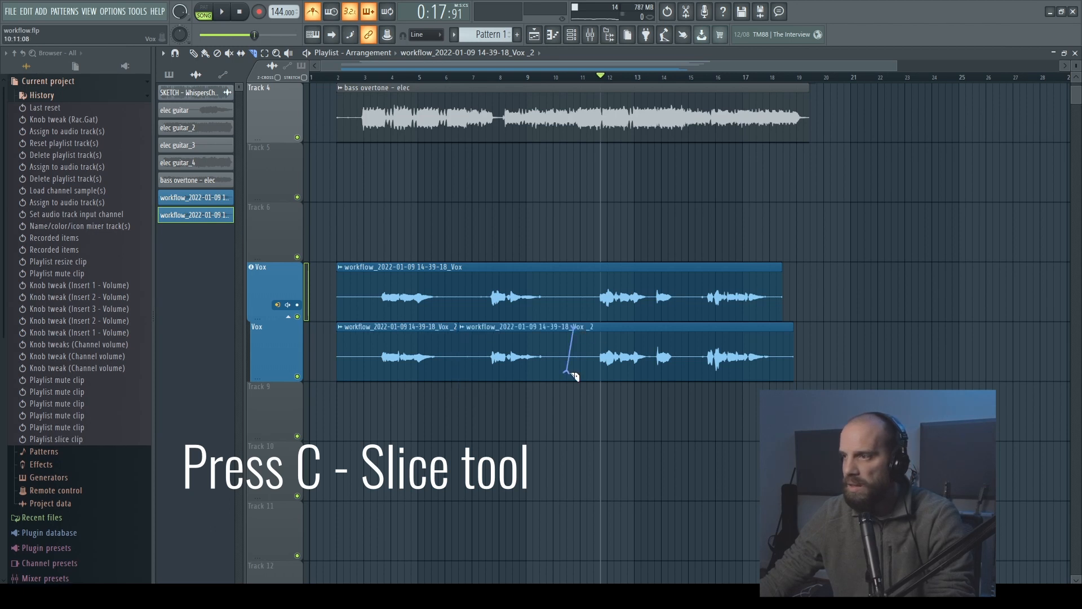
{"action": "left_click_drag", "start_coordinate": [575, 376], "coordinate": [575, 376]}
{"action": "left_click_drag", "start_coordinate": [693, 384], "coordinate": [693, 384]}
{"action": "left_click_drag", "start_coordinate": [689, 263], "coordinate": [693, 326]}
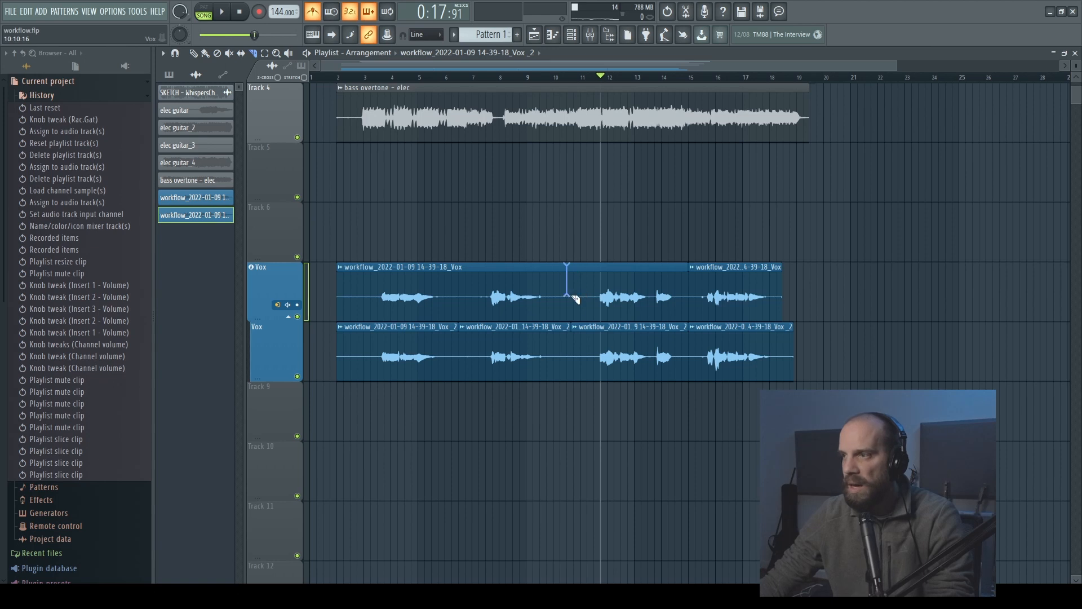
{"action": "left_click_drag", "start_coordinate": [575, 299], "coordinate": [573, 319]}
{"action": "left_click_drag", "start_coordinate": [465, 326], "coordinate": [467, 332]}
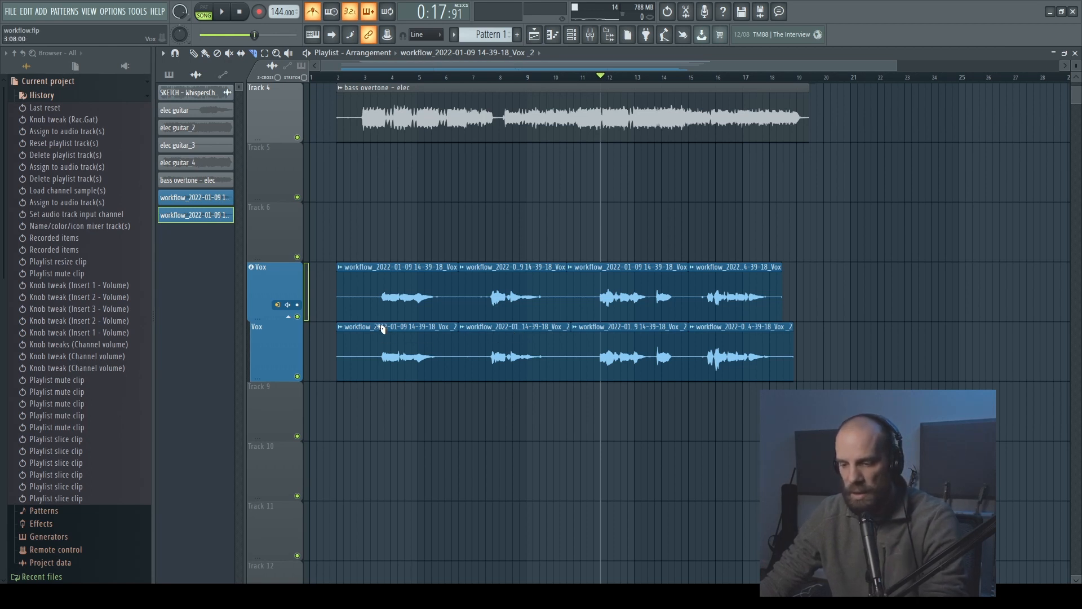
- Delete the first and last phrases of the upper Vox take and the second and third phrases of the lower take
{"action": "right_click", "coordinate": [391, 274]}
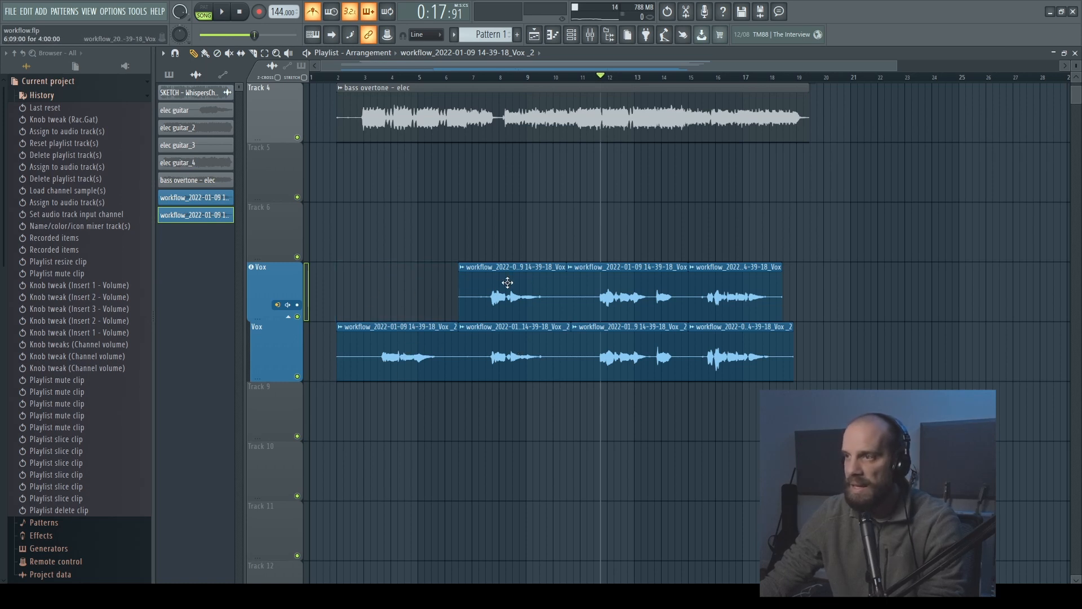
{"action": "right_click", "coordinate": [496, 342]}
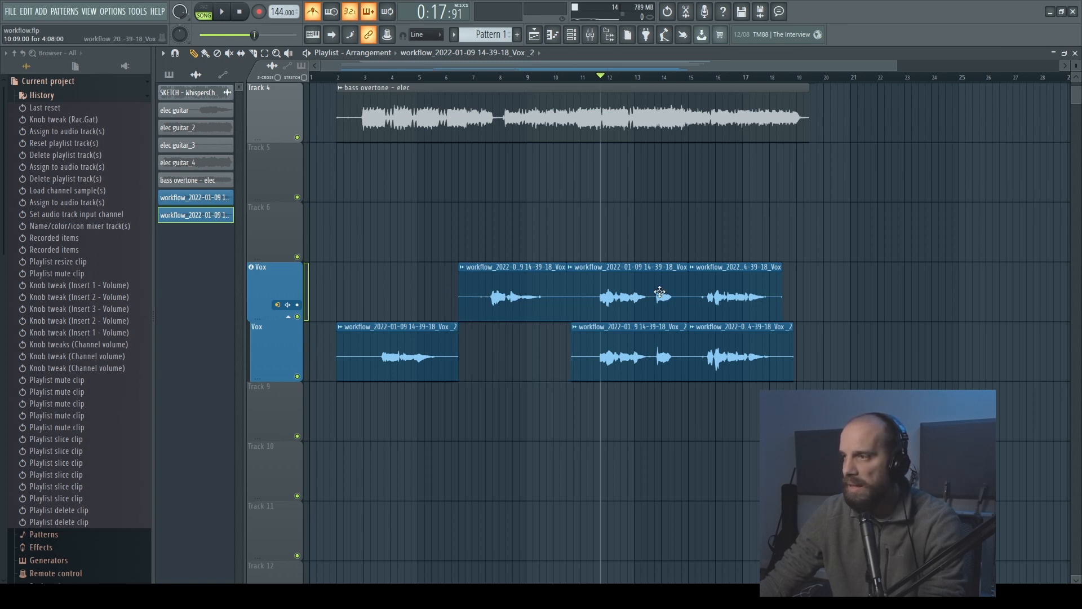
{"action": "right_click", "coordinate": [629, 336]}
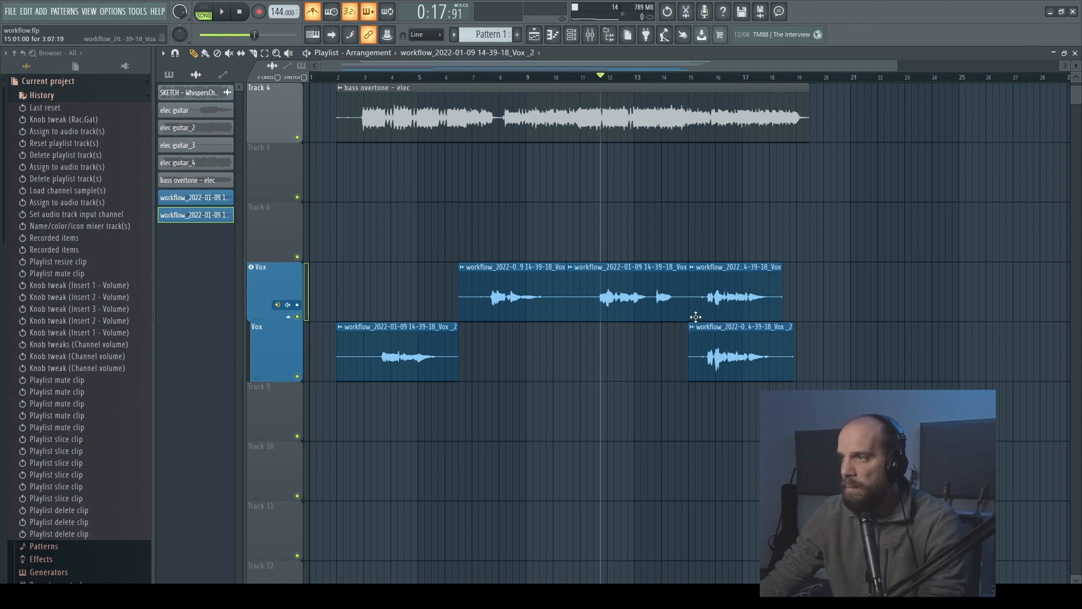
{"action": "right_click", "coordinate": [731, 267]}
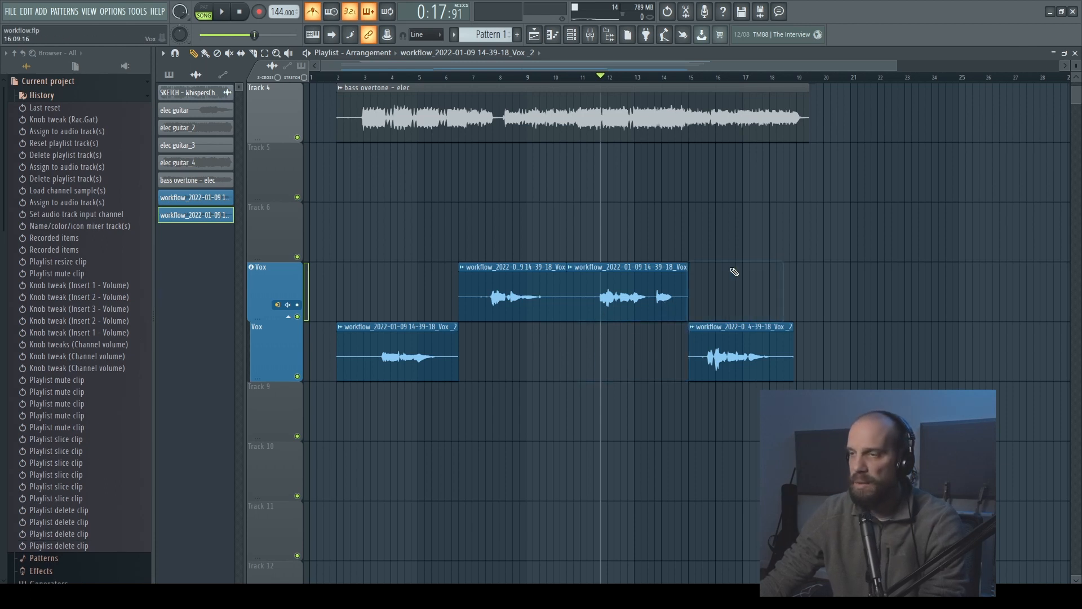
- Play the comped vocal from just before bar 3 through about bar 18
{"action": "left_click", "coordinate": [357, 77]}
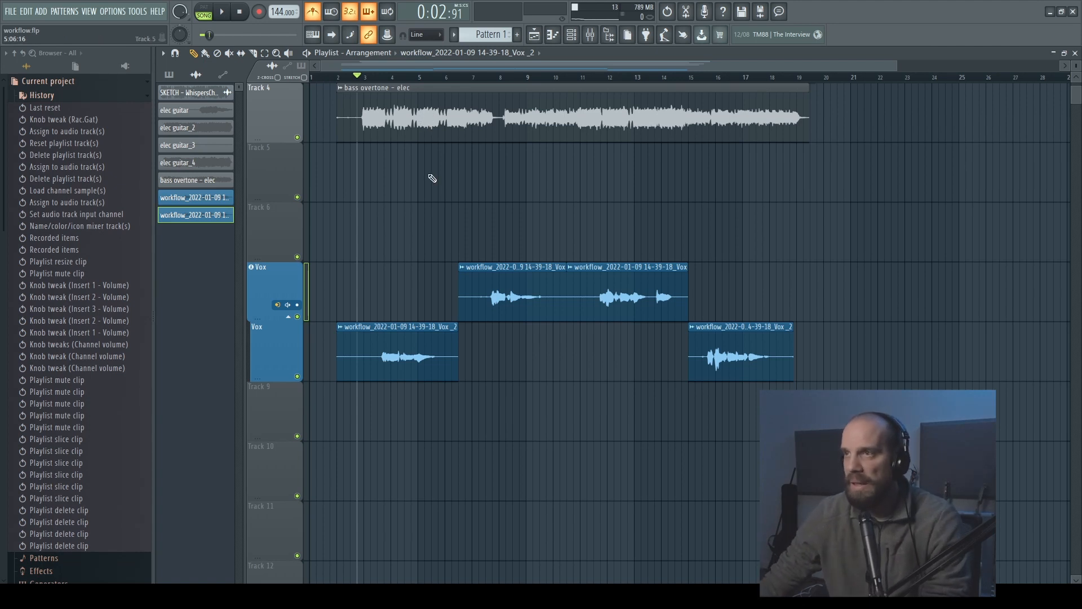
{"action": "key", "text": "space"}
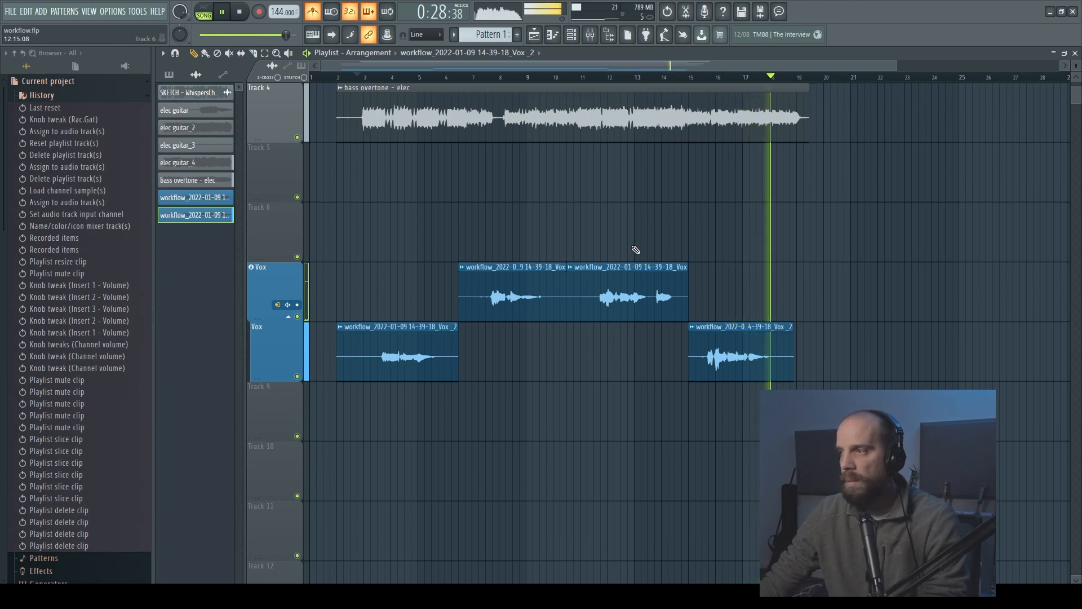
{"action": "key", "text": "space"}
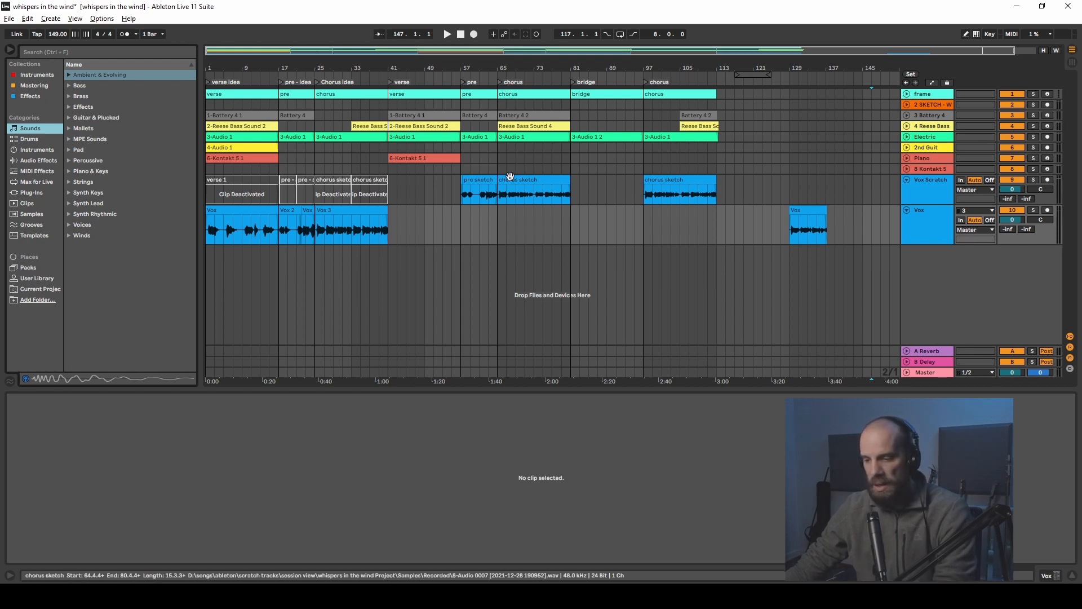
- In Ableton Live, deactivate the chorus sketch clip at bar 65 on Vox Scratch and preview the verse from bar 41
{"action": "left_click", "coordinate": [524, 179]}
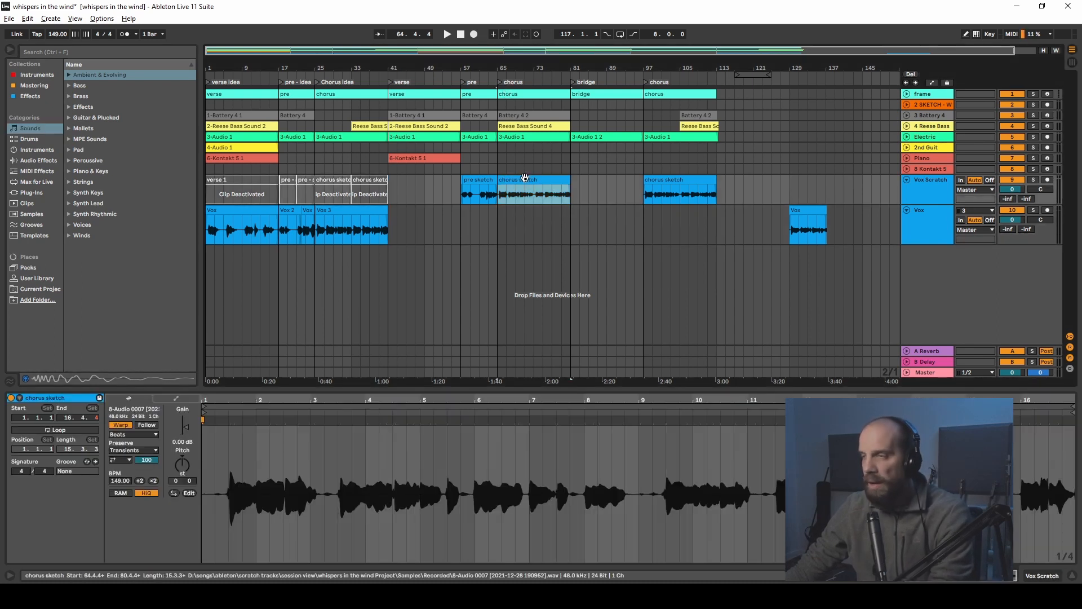
{"action": "key", "text": "0"}
{"action": "left_click", "coordinate": [501, 81]}
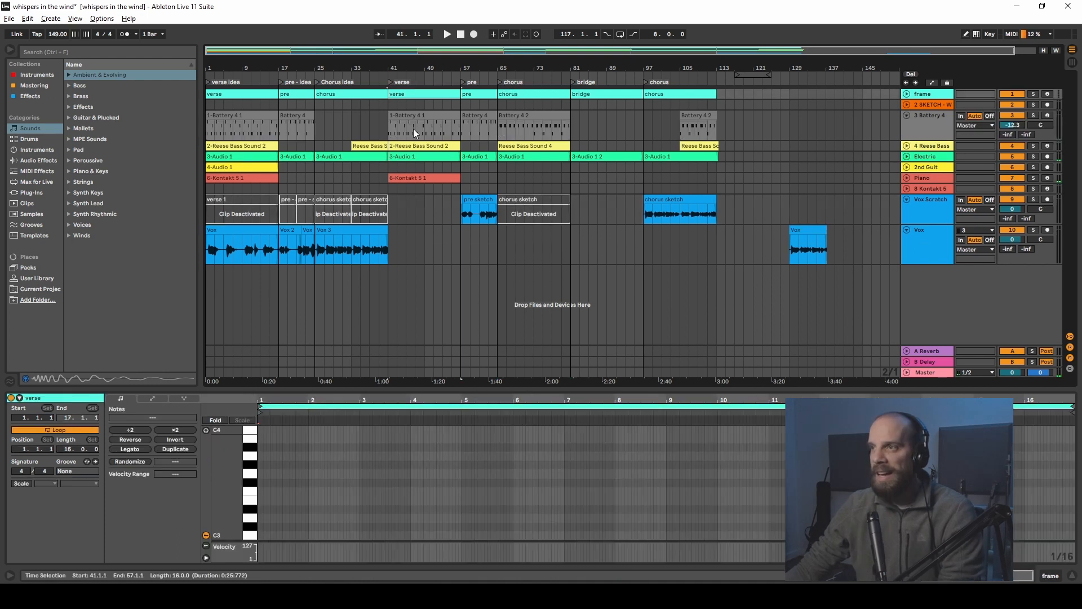
{"action": "key", "text": "space"}
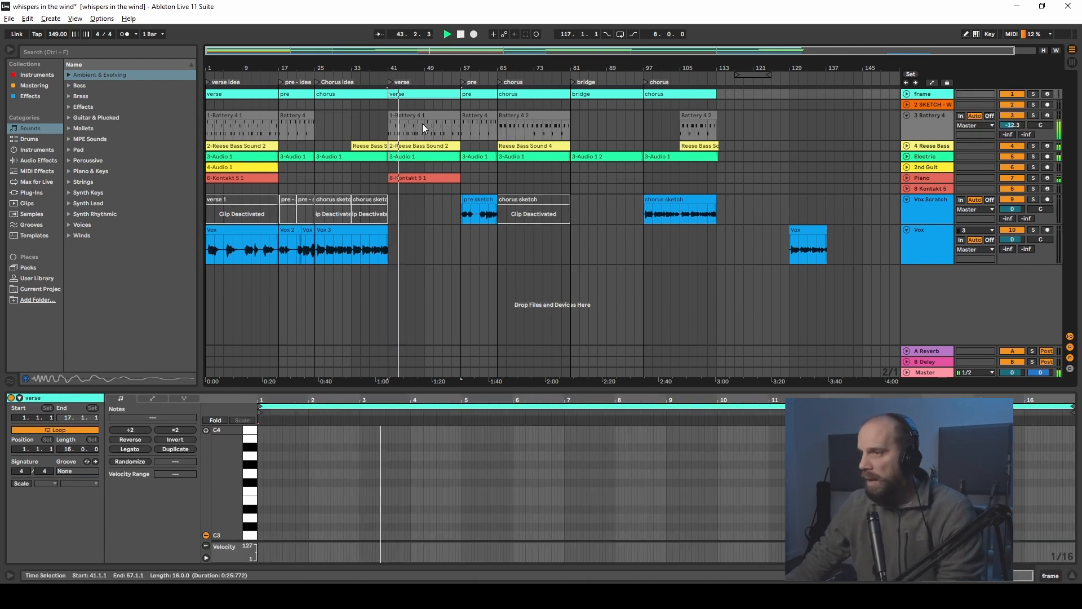
{"action": "key", "text": "space"}
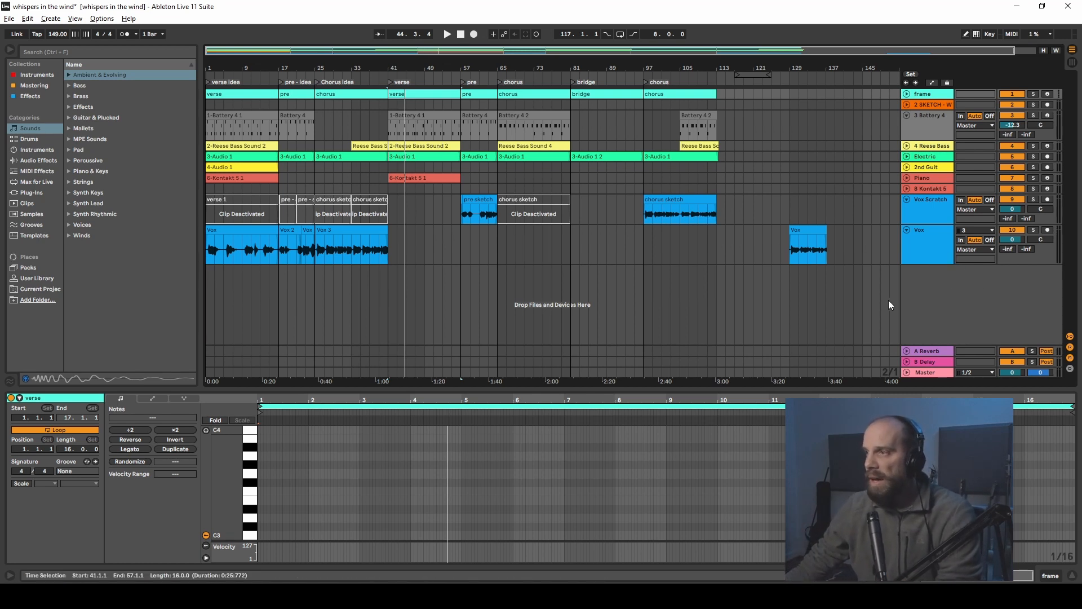
- Insert an audio track below the Vox track and set its external input channel to 2
{"action": "right_click", "coordinate": [949, 282]}
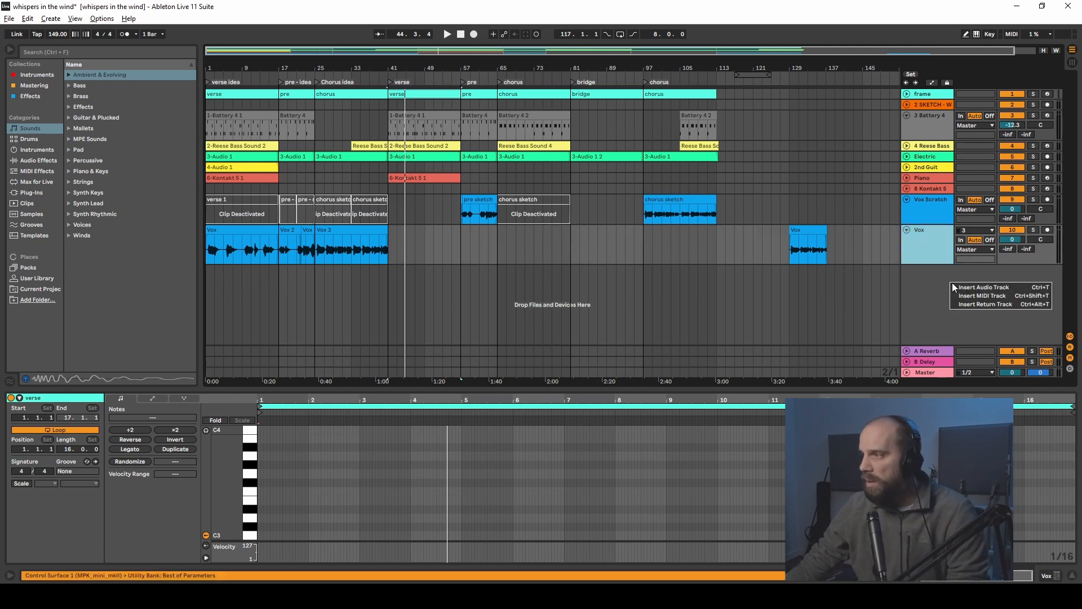
{"action": "left_click", "coordinate": [969, 287]}
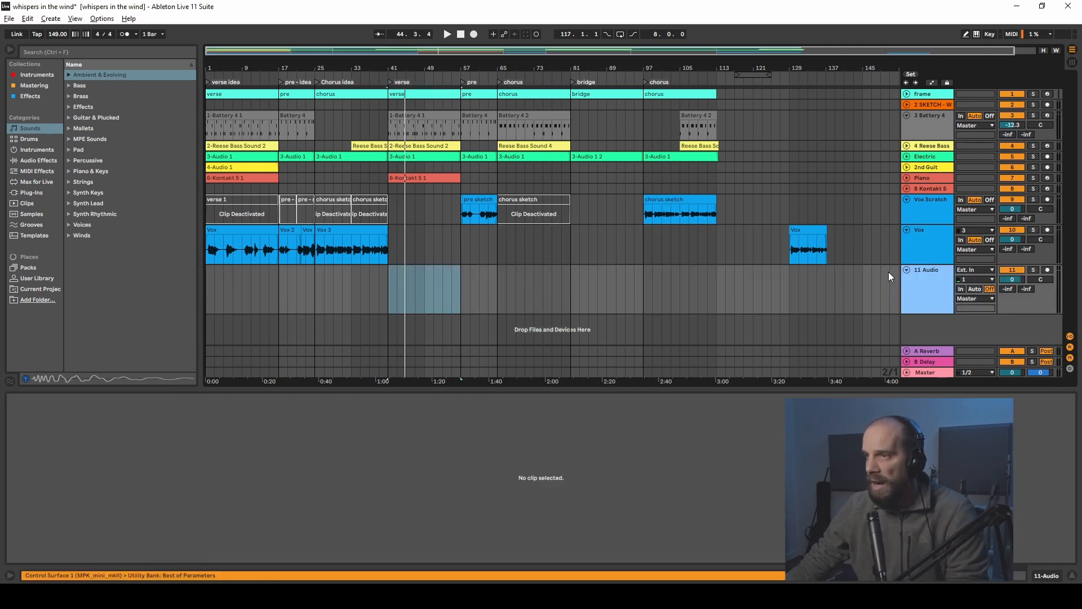
{"action": "left_click", "coordinate": [993, 278]}
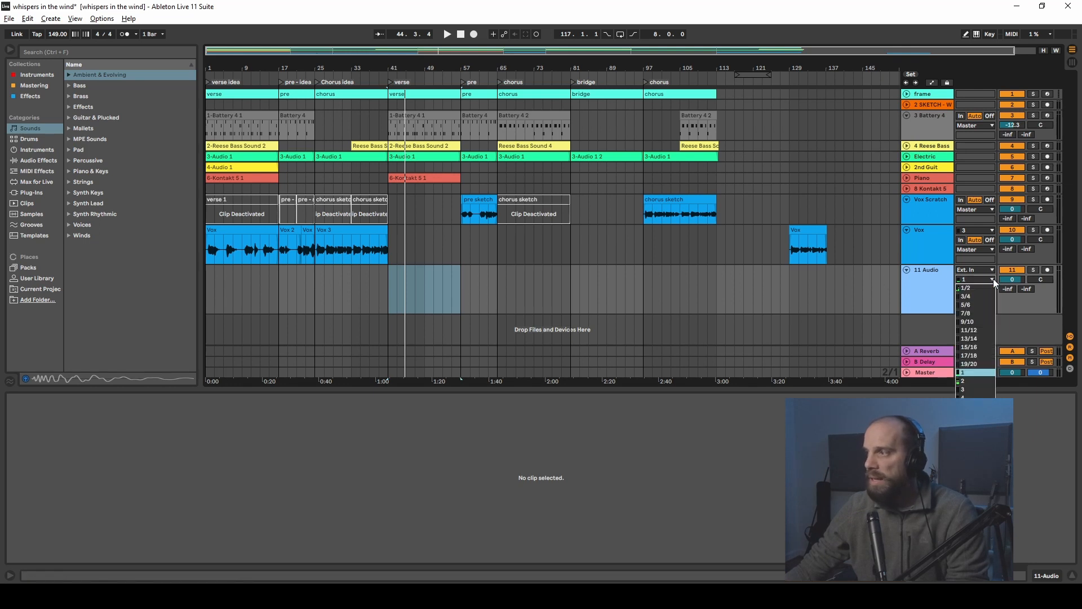
{"action": "left_click", "coordinate": [963, 382]}
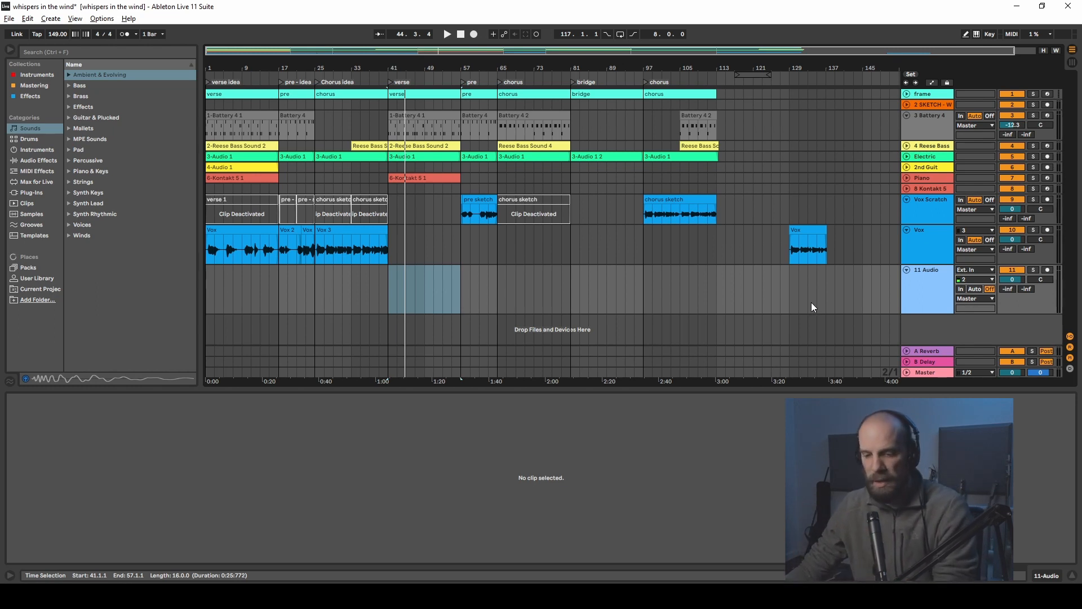
- Enlarge the Session View mixer to check the new audio track's level, and return to Arrangement View
{"action": "key", "text": "Tab"}
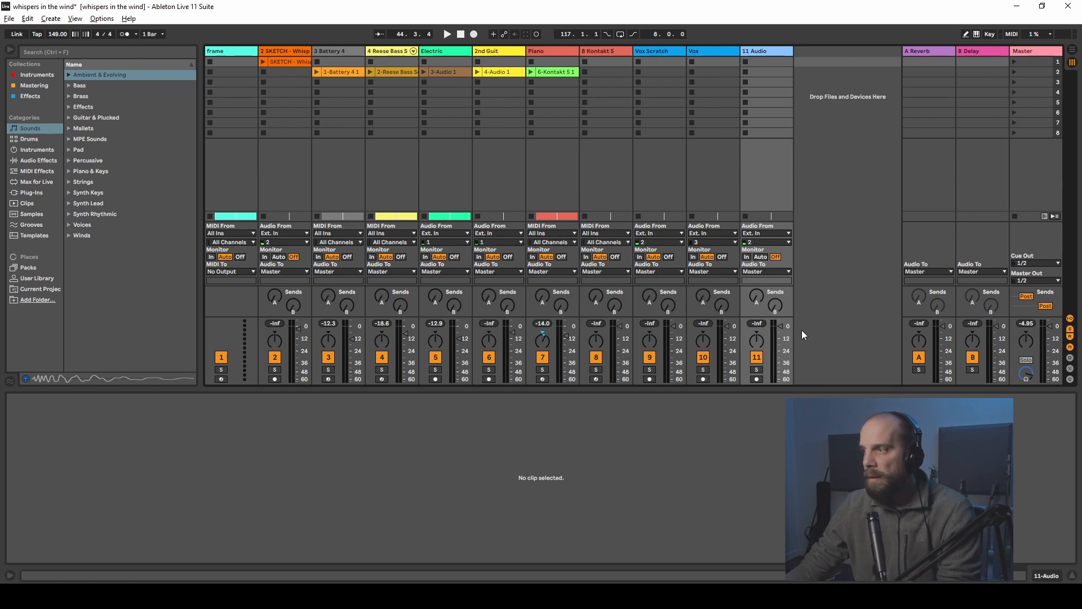
{"action": "mouse_move", "coordinate": [770, 387]}
{"action": "left_mouse_down"}
{"action": "mouse_move", "coordinate": [763, 416]}
{"action": "mouse_move", "coordinate": [767, 402]}
{"action": "left_mouse_up"}
{"action": "key", "text": "Tab"}
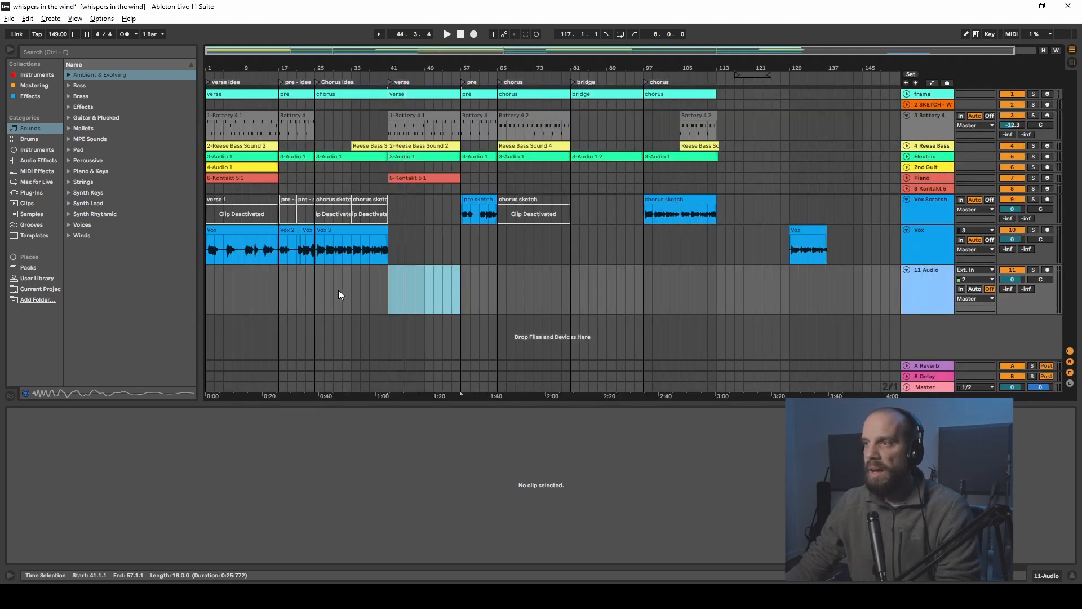
- Arm the 11 Audio track for recording and place the insert marker at the verse start, bar 41
{"action": "left_click", "coordinate": [390, 75]}
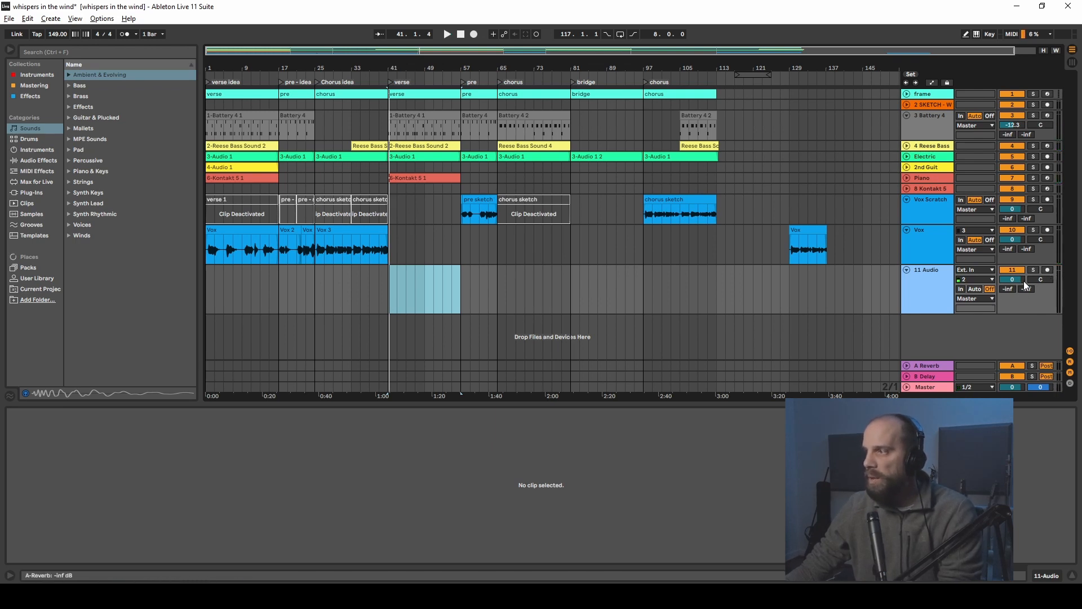
{"action": "left_click", "coordinate": [1047, 270]}
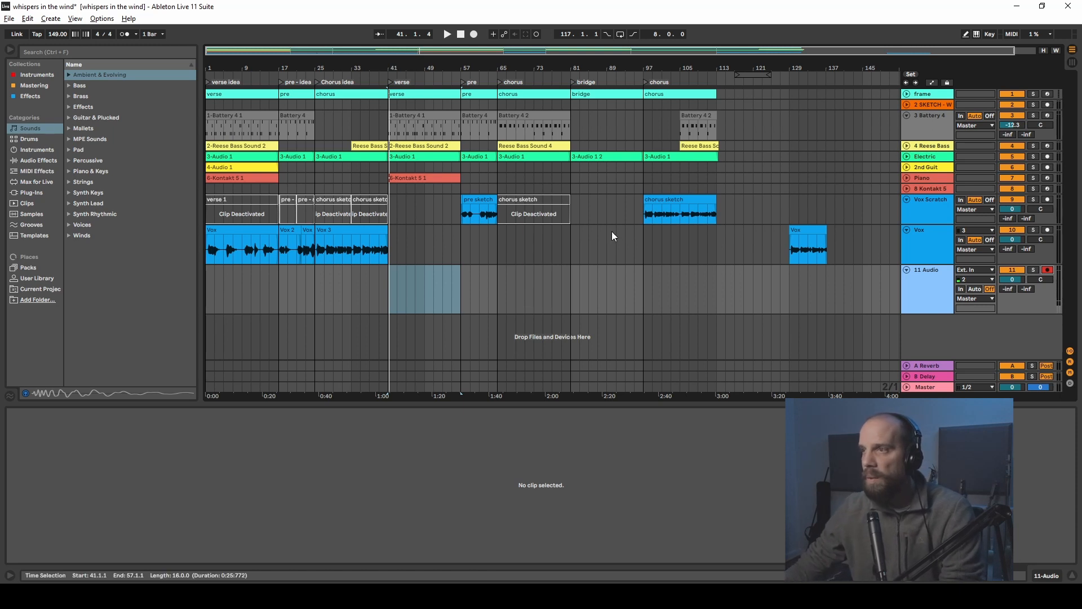
{"action": "left_click", "coordinate": [388, 295]}
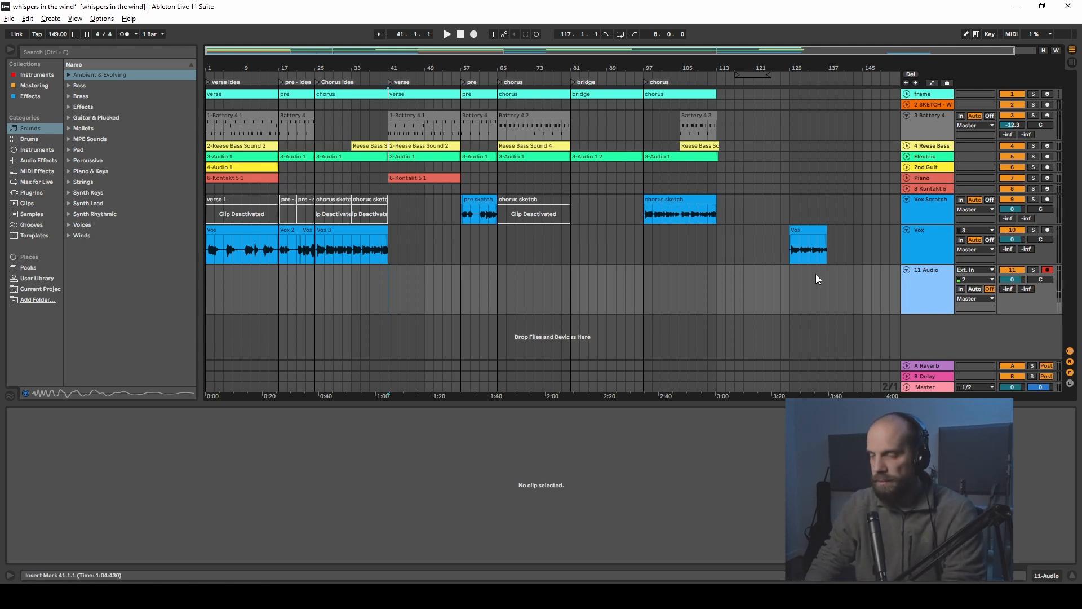
- Record two vocal takes on the 11 Audio track over the verse, from bar 41 to about bar 57
{"action": "key", "text": "F9"}
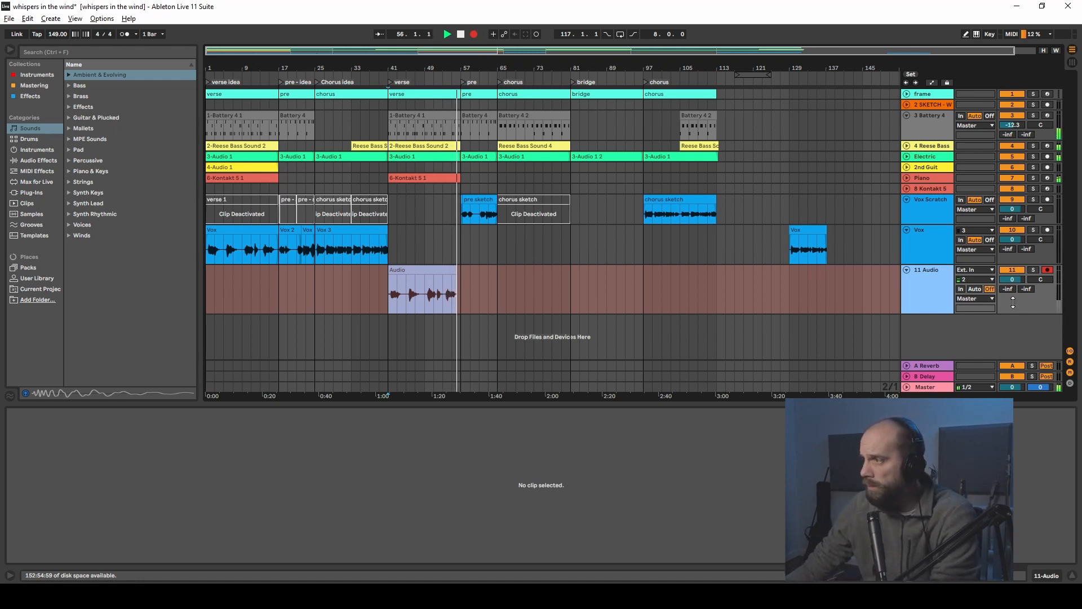
{"action": "left_click", "coordinate": [460, 34]}
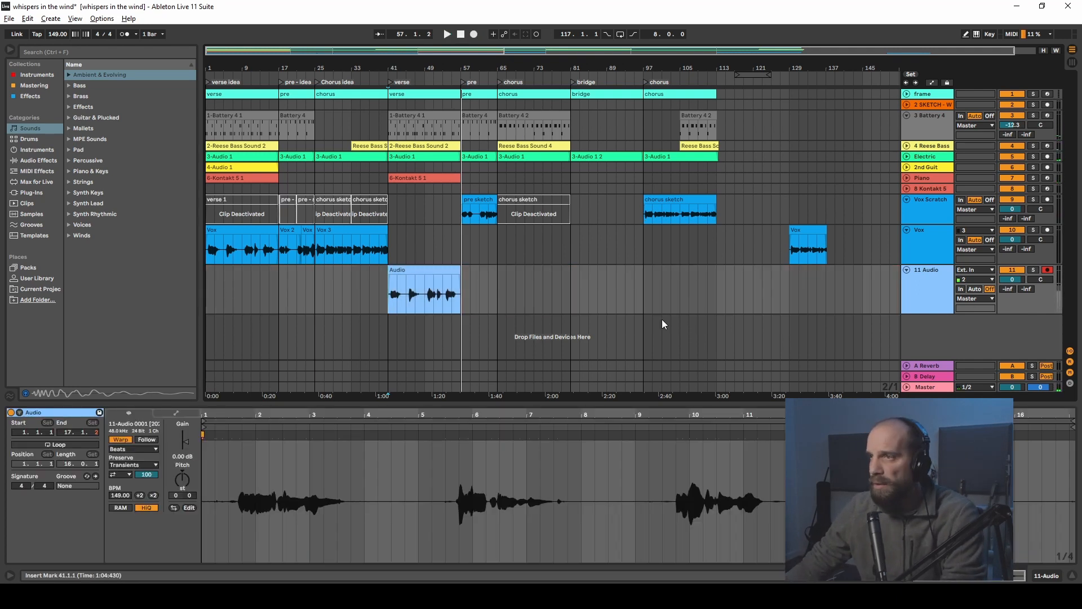
{"action": "left_click", "coordinate": [389, 116]}
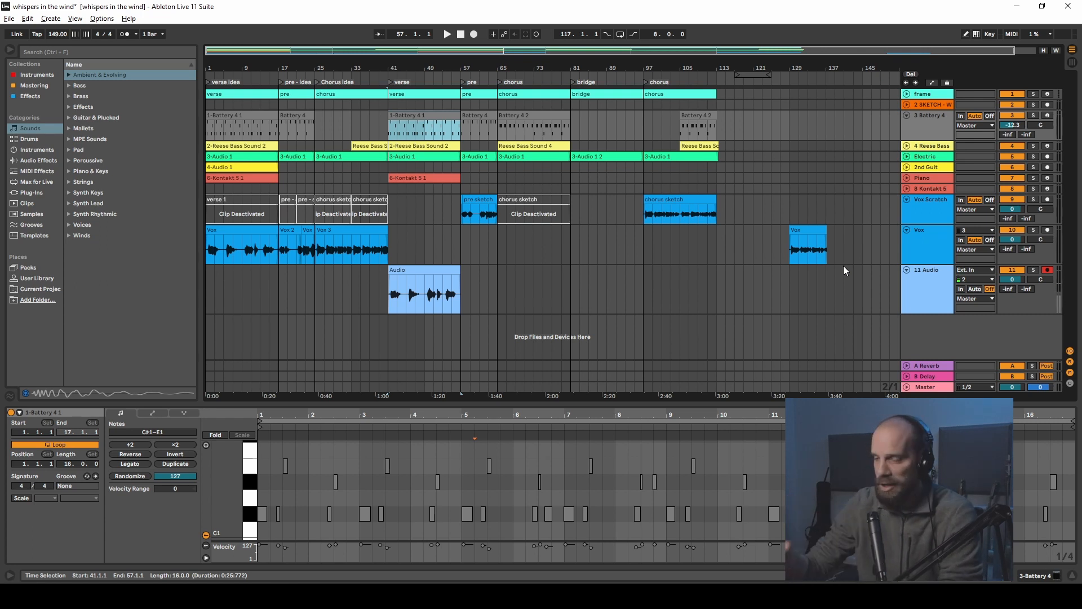
{"action": "key", "text": "F9"}
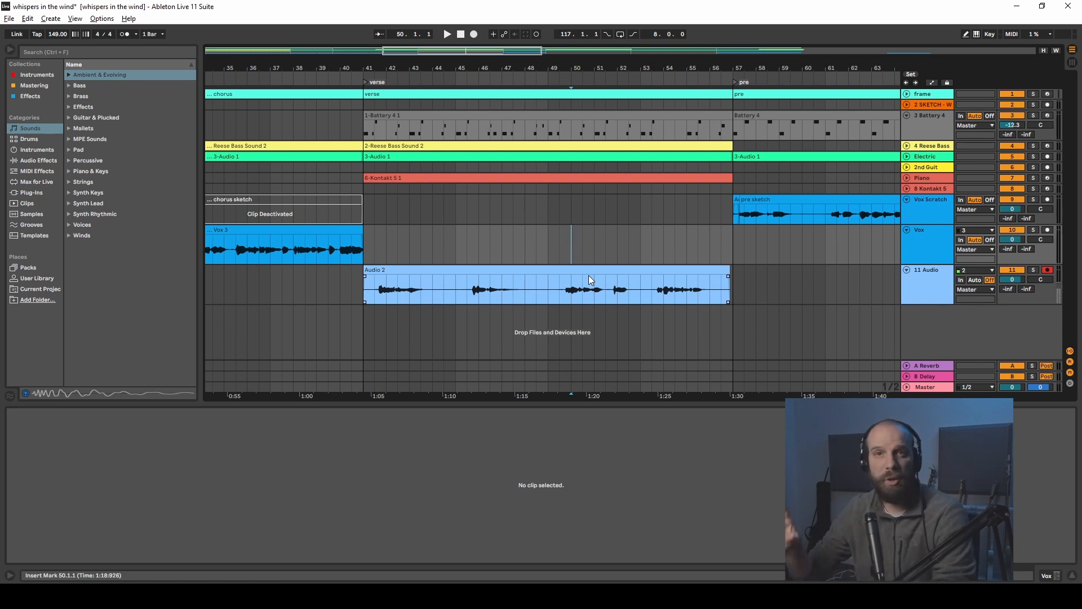
- Show the take lanes of the 11 Audio track to compare the two recorded verse takes
{"action": "left_click", "coordinate": [926, 287]}
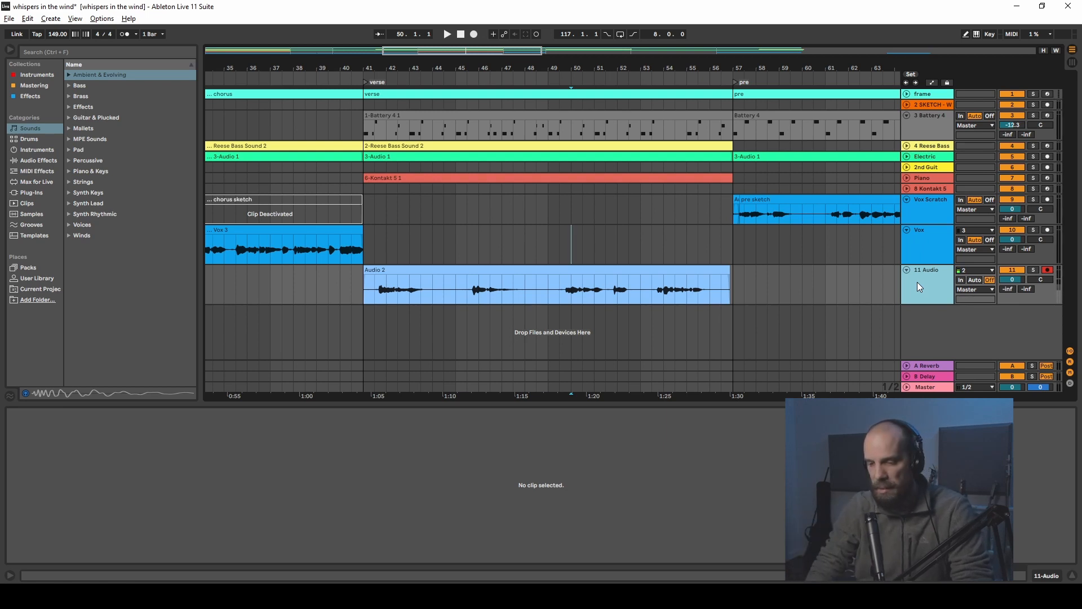
{"action": "key", "text": "ctrl+alt+u"}
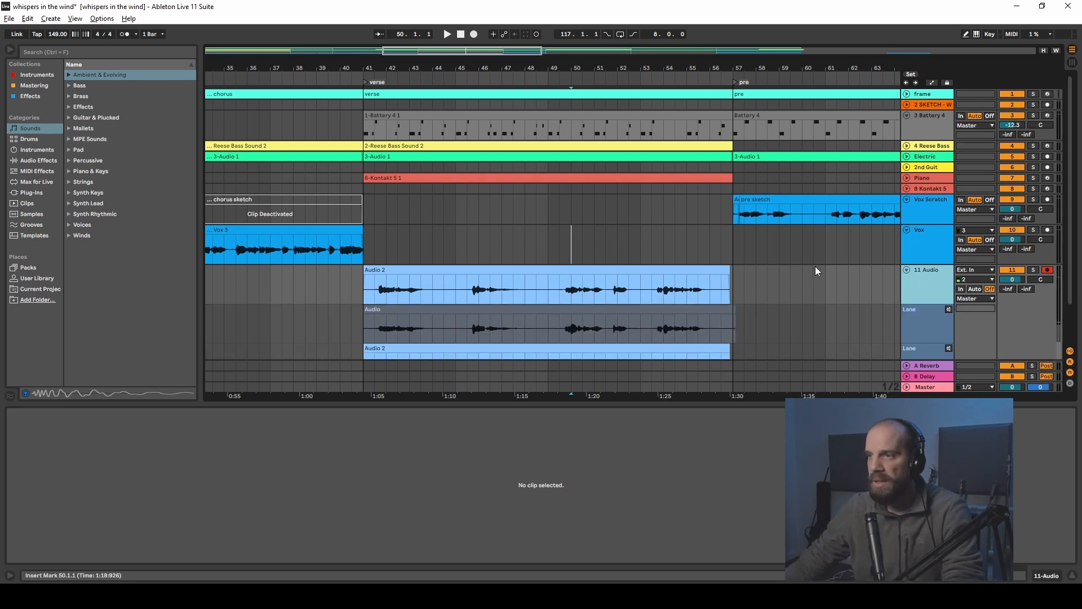
{"action": "scroll", "coordinate": [693, 300], "scroll_direction": "down", "scroll_amount": 3}
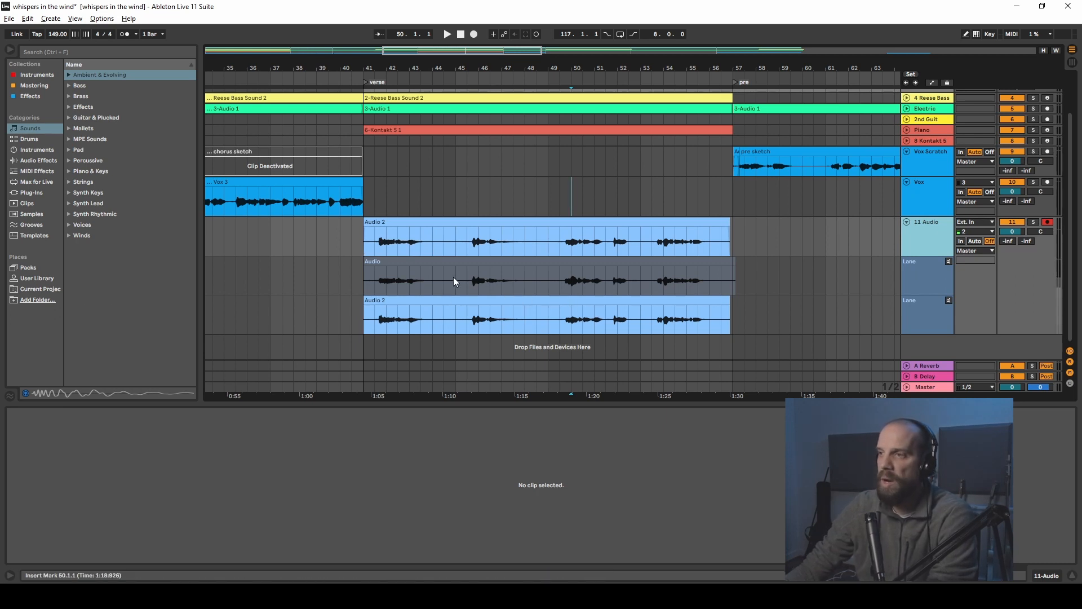
- Replace bars 45.1 to 49.1 and 53.3 to 57.1 of the main track with those sections of the first take
{"action": "left_click_drag", "start_coordinate": [456, 276], "coordinate": [544, 280]}
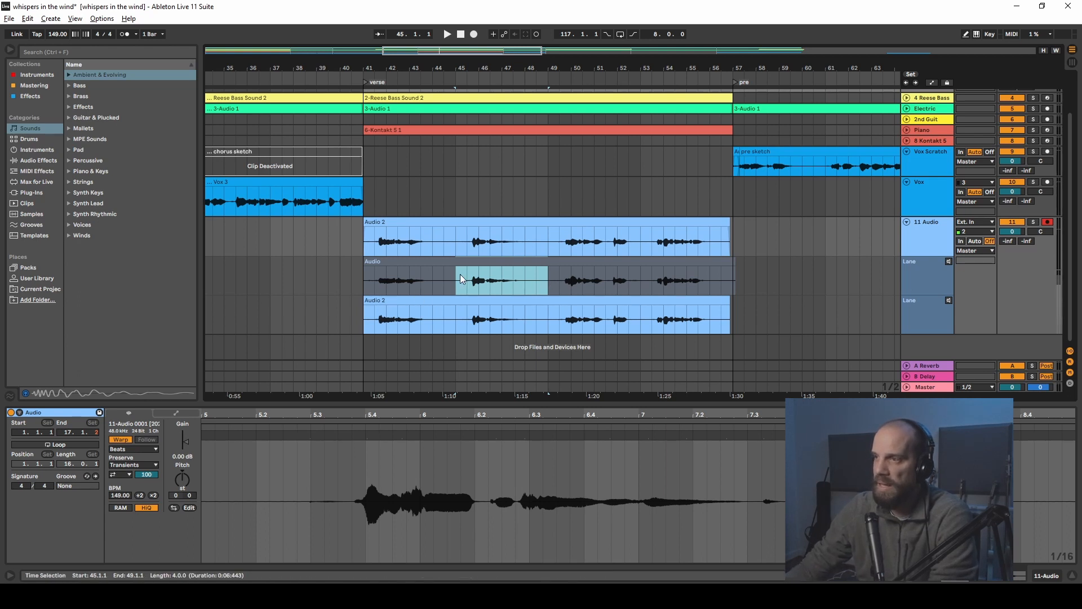
{"action": "left_click_drag", "start_coordinate": [456, 279], "coordinate": [550, 294]}
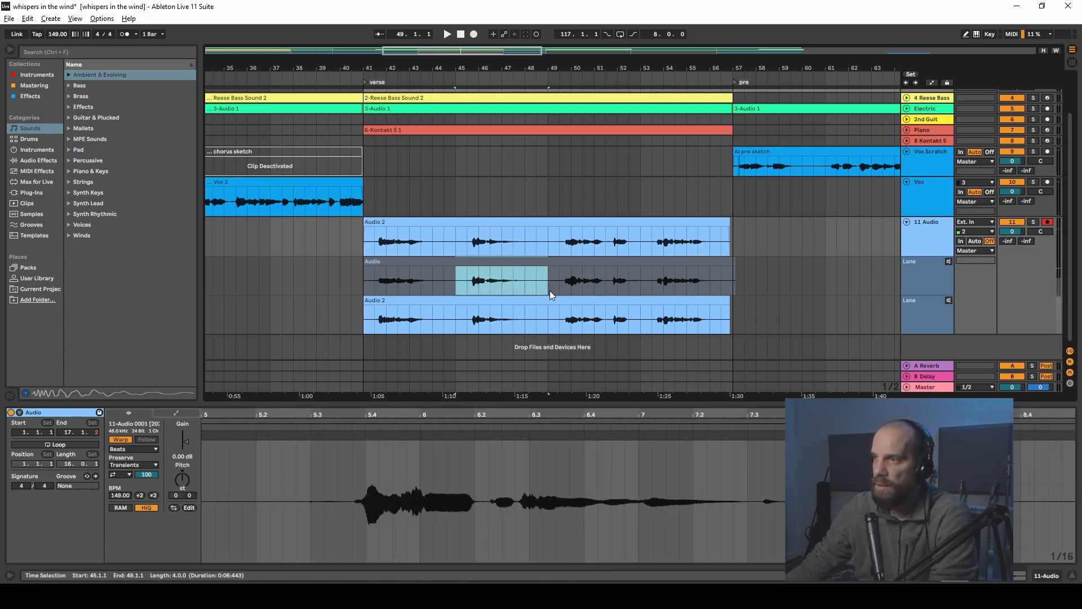
{"action": "key", "text": "Return"}
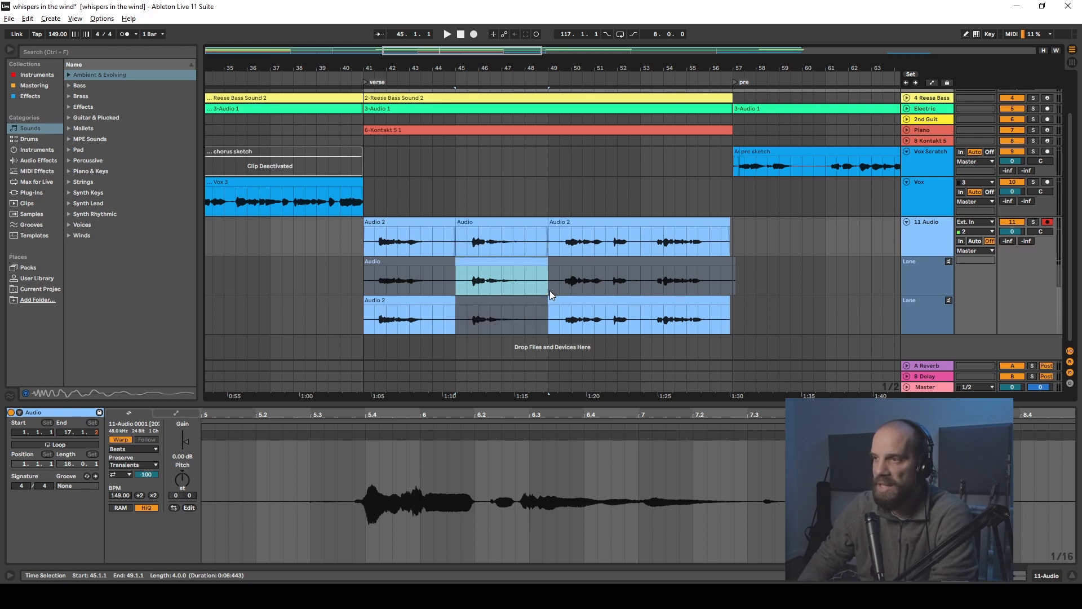
{"action": "left_click", "coordinate": [559, 348]}
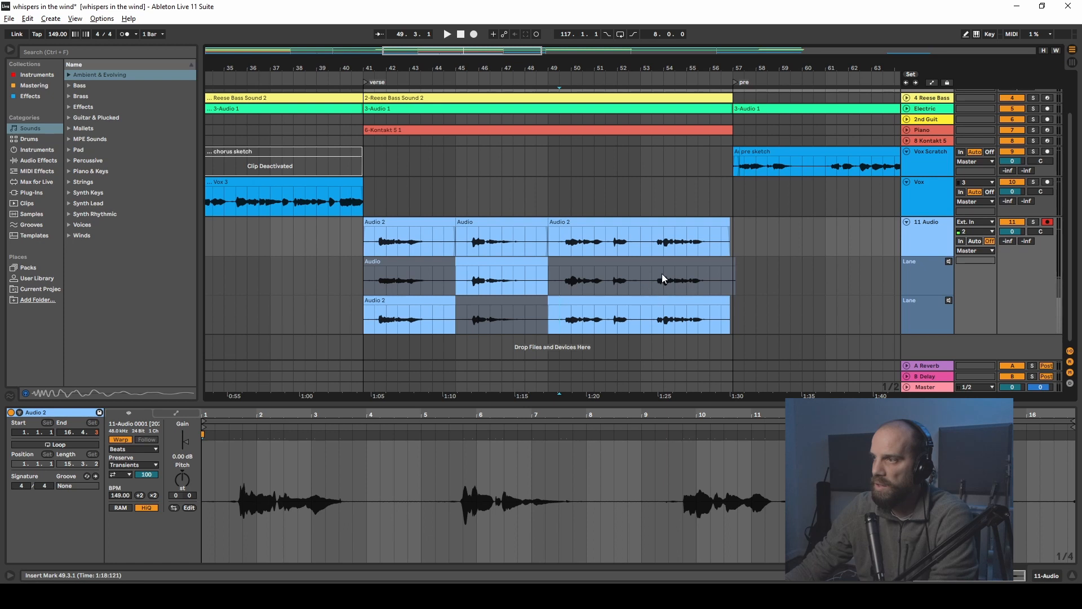
{"action": "left_click_drag", "start_coordinate": [652, 281], "coordinate": [734, 285]}
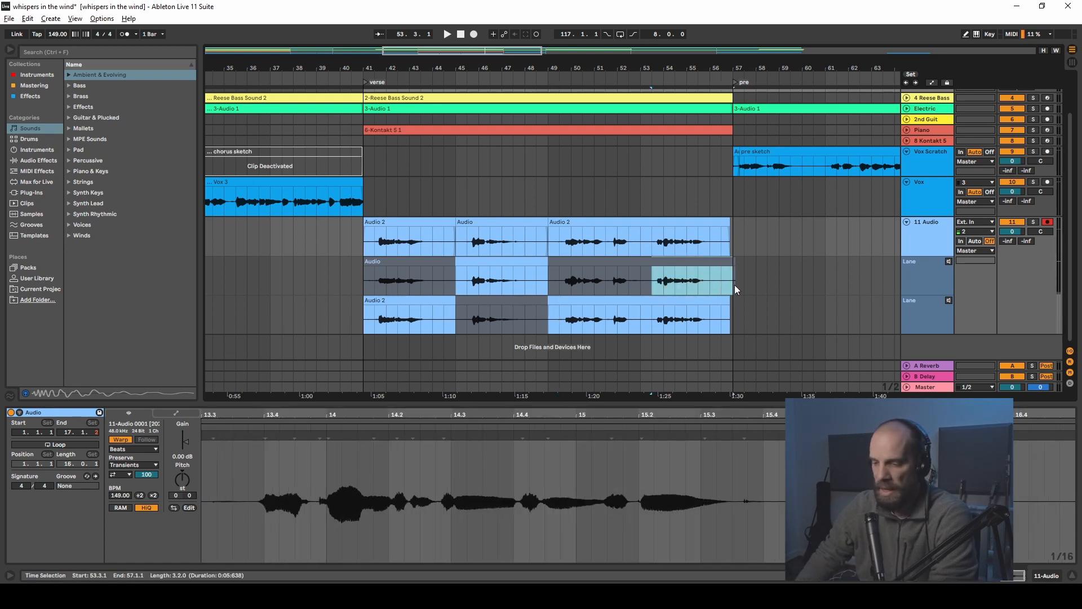
{"action": "key", "text": "Return"}
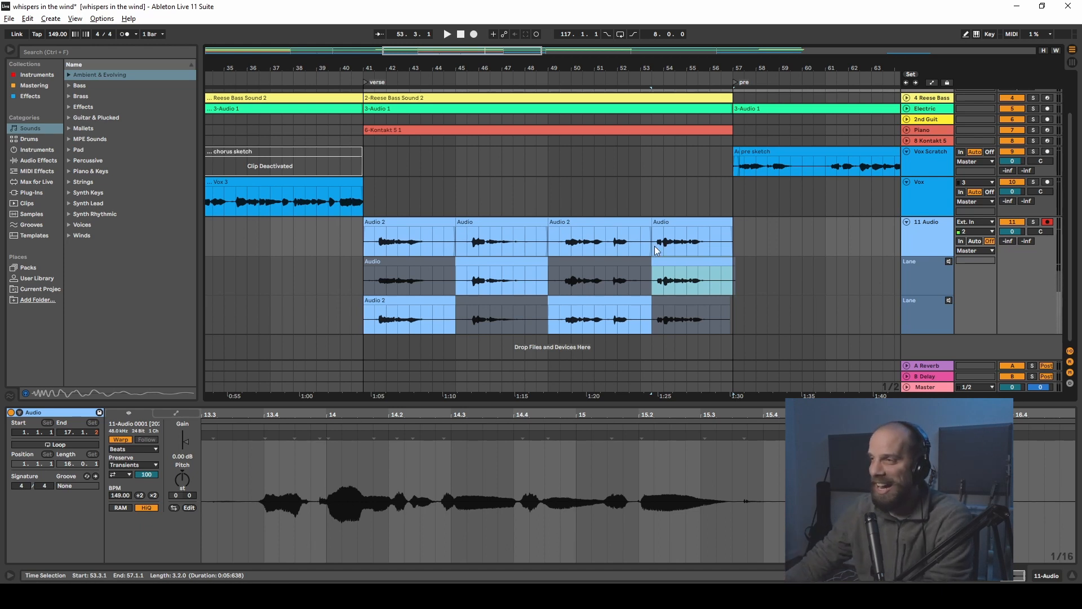
- Return the comp's bars 45.1 to 49.1 and 53.1 to 57.3 to the second take
{"action": "left_click", "coordinate": [464, 317]}
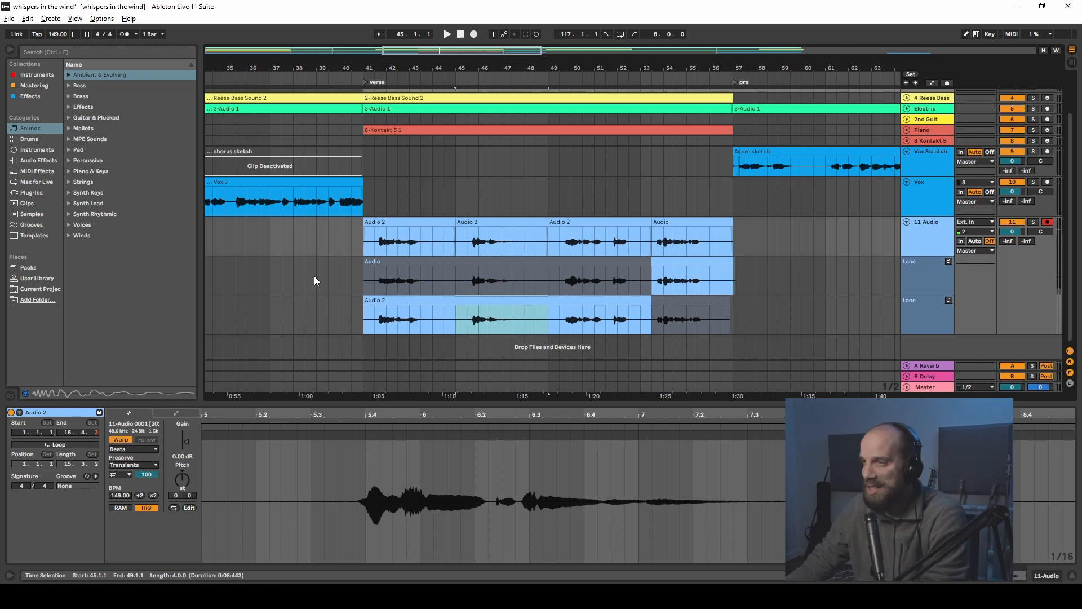
{"action": "left_click", "coordinate": [651, 318]}
{"action": "left_click_drag", "start_coordinate": [744, 317], "coordinate": [644, 314]}
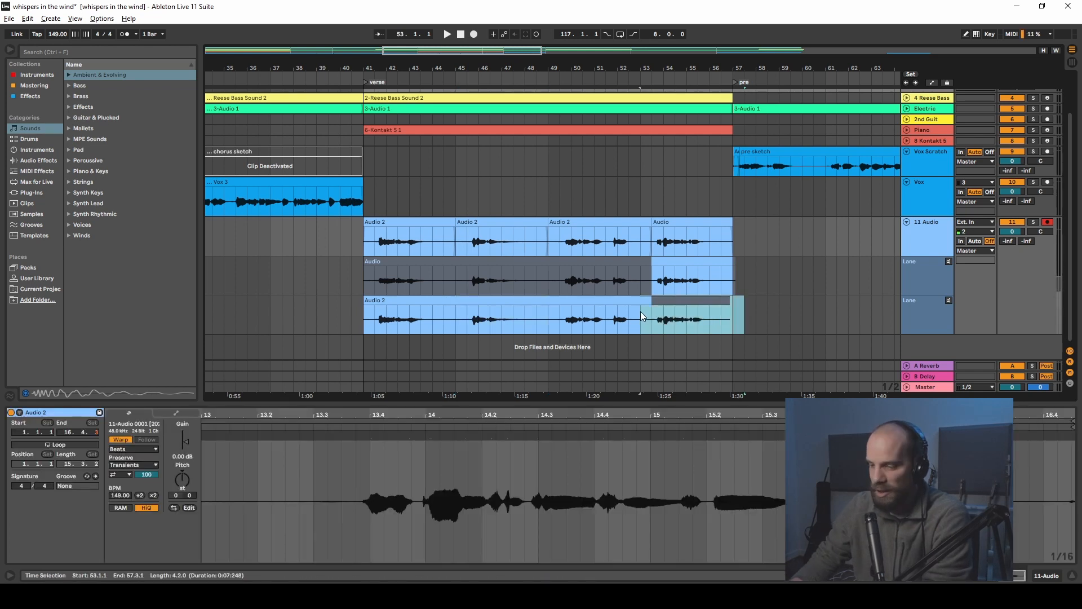
{"action": "key", "text": "Return"}
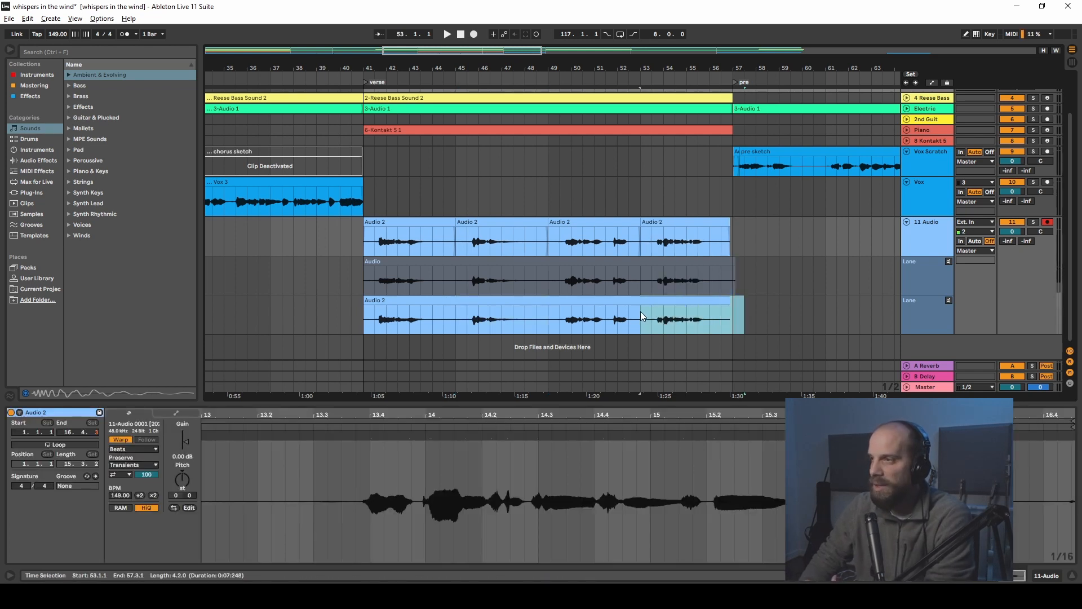
- Comp the verse in Draw Mode, alternating the first take at bars 41 and 49.3 with the second take at bars 45 and 53
{"action": "left_click", "coordinate": [967, 35]}
{"action": "left_click_drag", "start_coordinate": [457, 263], "coordinate": [547, 274]}
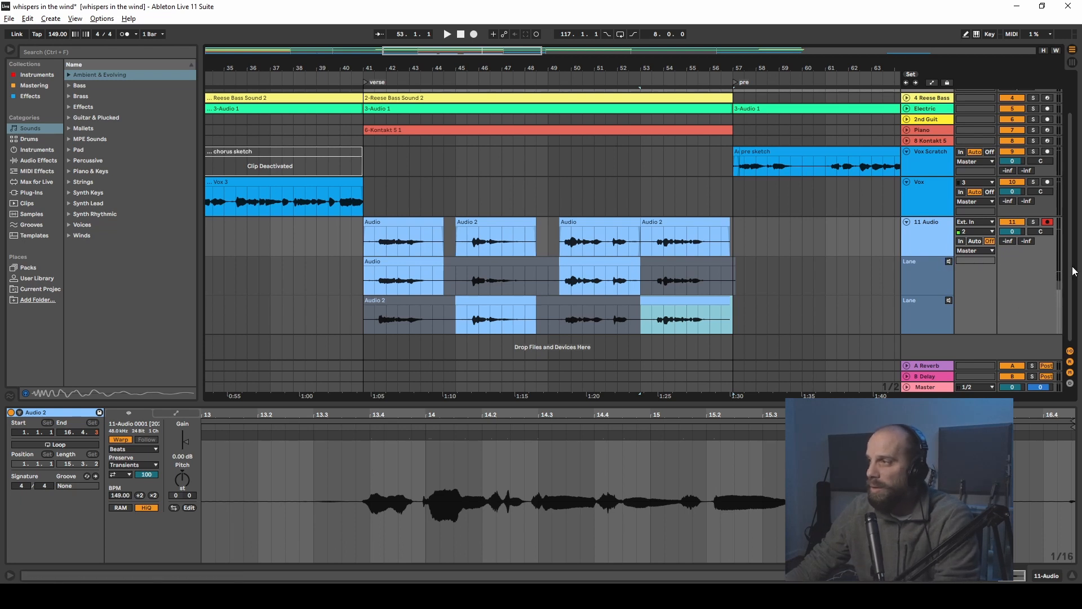
- Audition the first take lane and the second take lane, each played from the verse start at bar 41
{"action": "left_click", "coordinate": [947, 263]}
{"action": "left_click", "coordinate": [949, 262]}
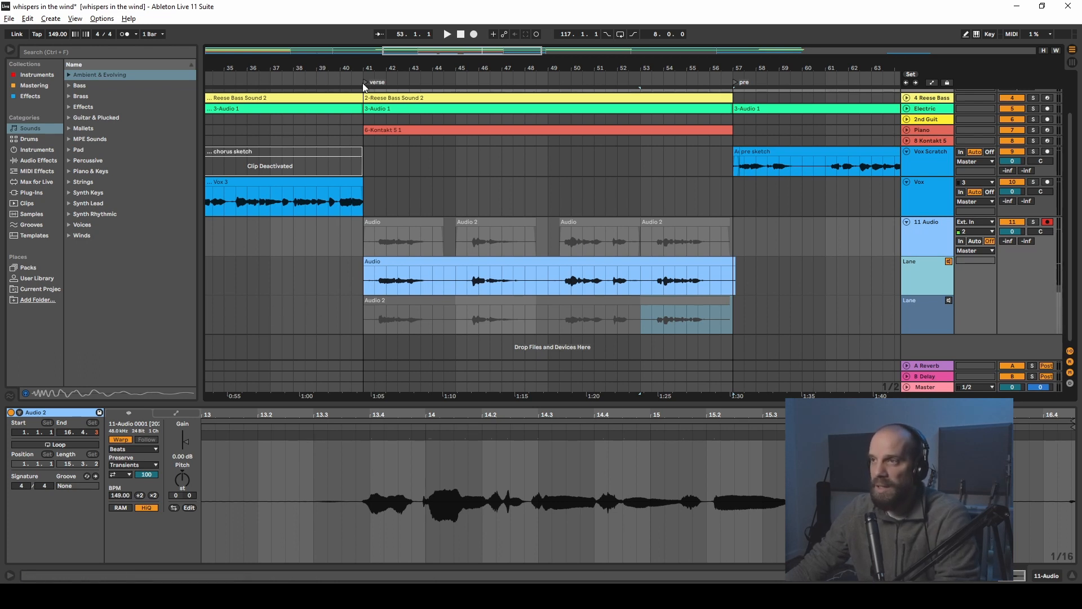
{"action": "left_click", "coordinate": [364, 140]}
{"action": "key", "text": "space"}
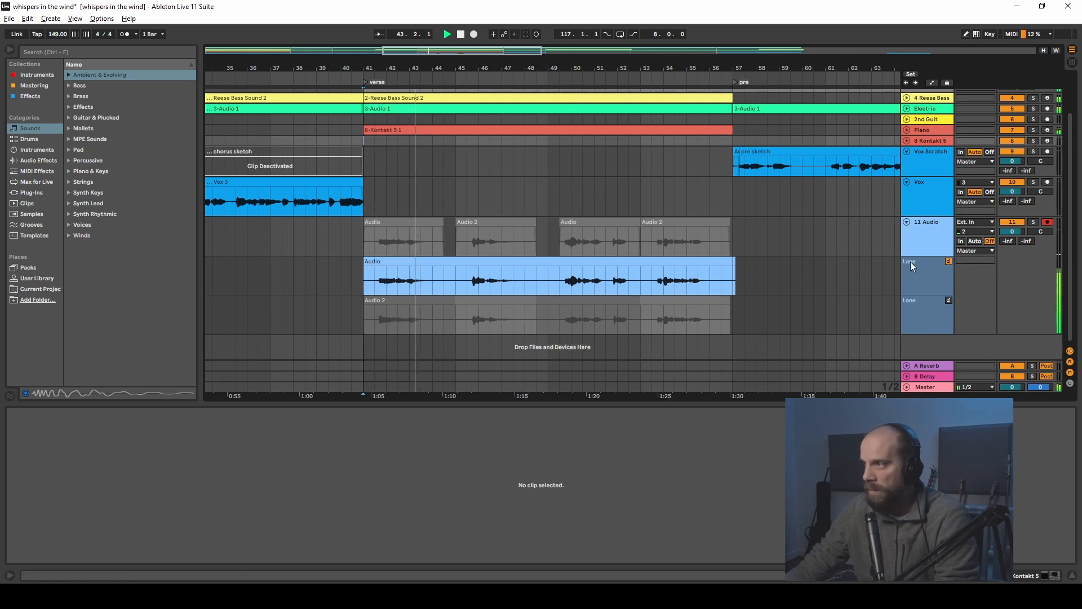
{"action": "left_click", "coordinate": [947, 300]}
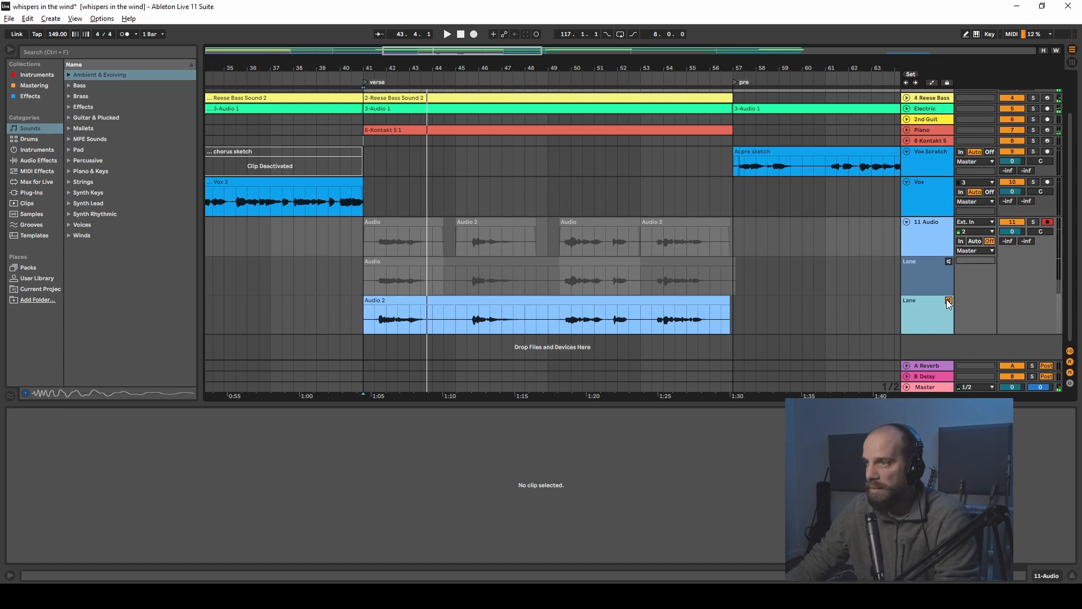
{"action": "key", "text": "space"}
{"action": "key", "text": "space"}
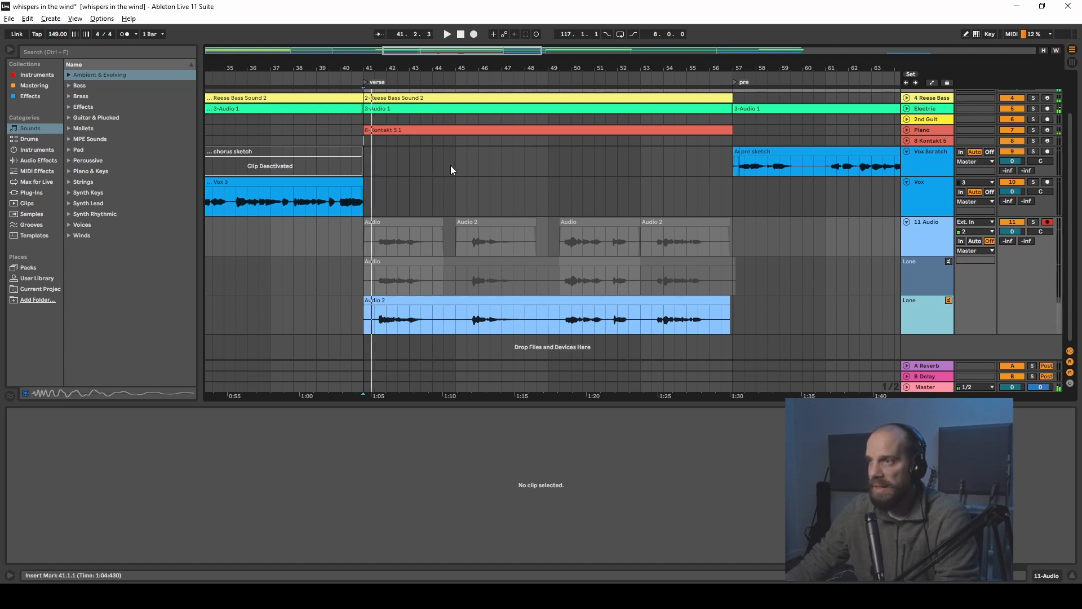
- Play the second take from bar 45 for comparison, and switch lane auditioning to the first take
{"action": "left_click", "coordinate": [456, 166]}
{"action": "key", "text": "space"}
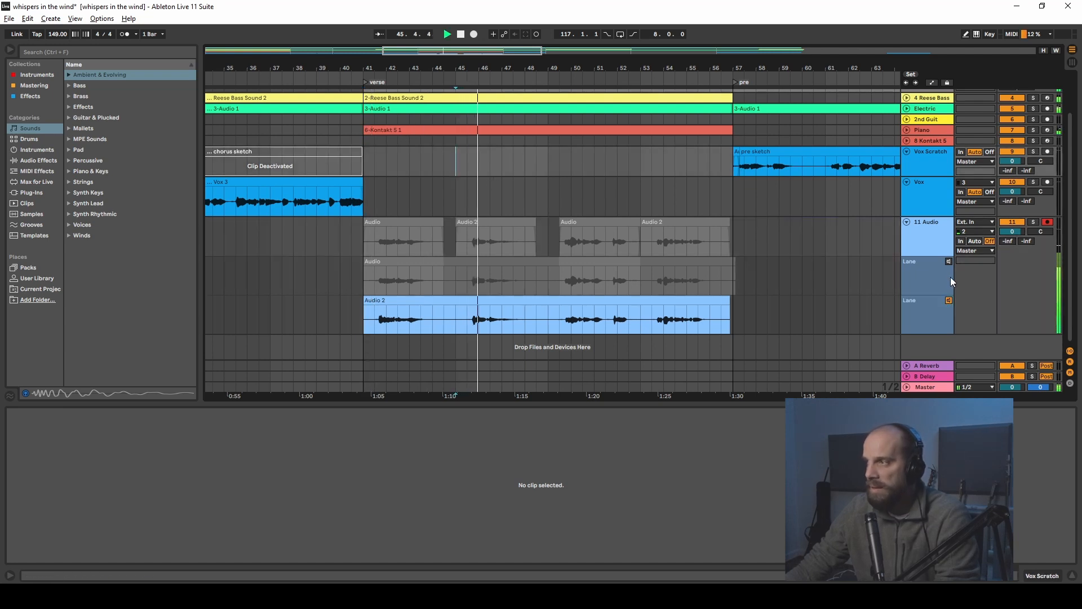
{"action": "left_click", "coordinate": [451, 277]}
{"action": "key", "text": "space"}
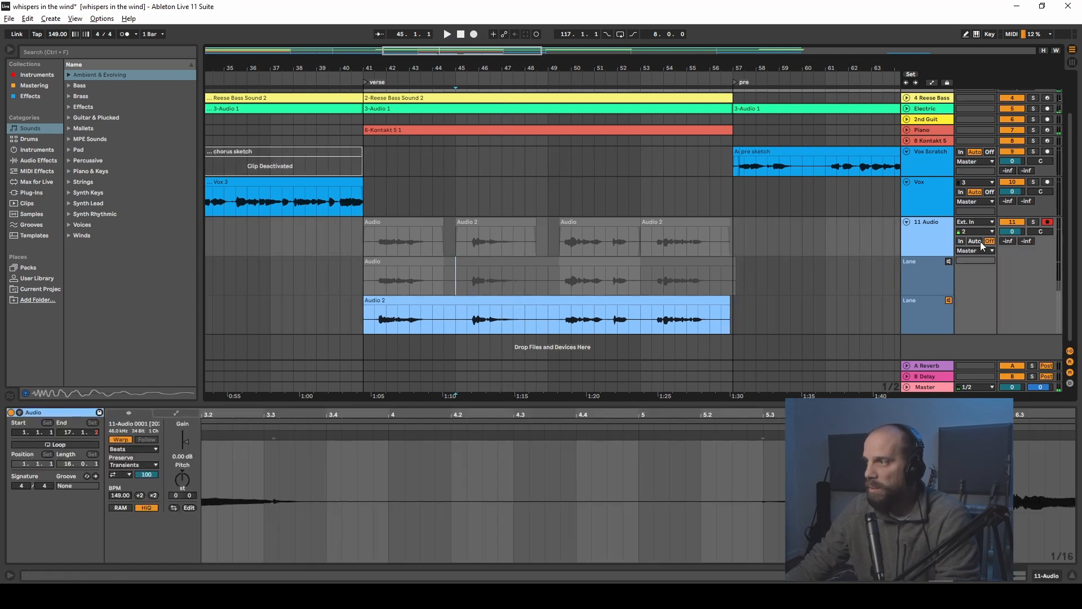
{"action": "left_click", "coordinate": [948, 261]}
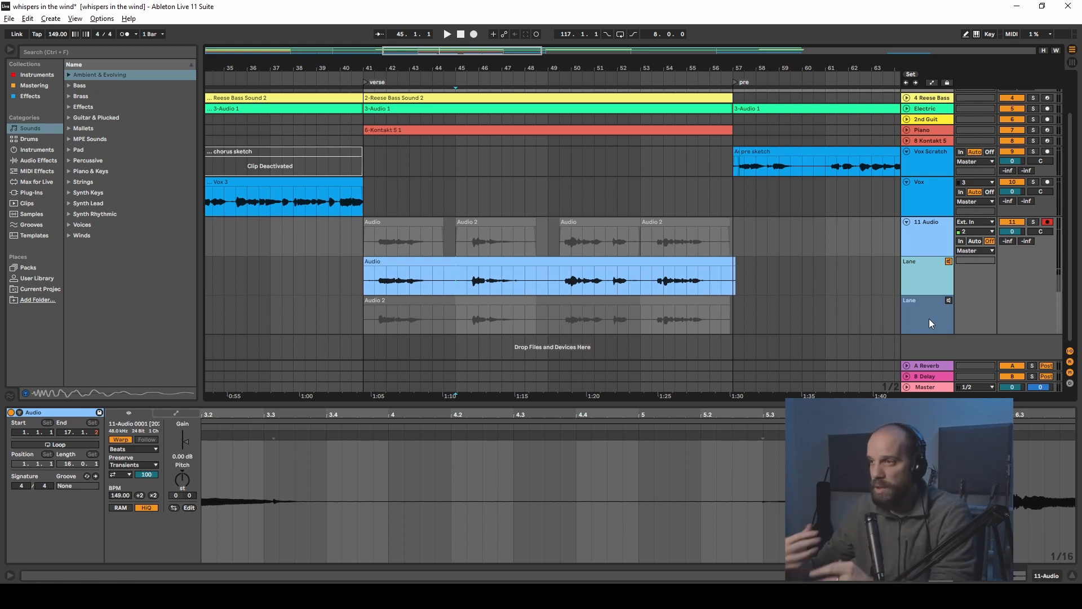
- End lane auditioning and extend the second take's section in the comp to span bars 44.3 to 49.1
{"action": "left_click_drag", "start_coordinate": [455, 317], "coordinate": [534, 317]}
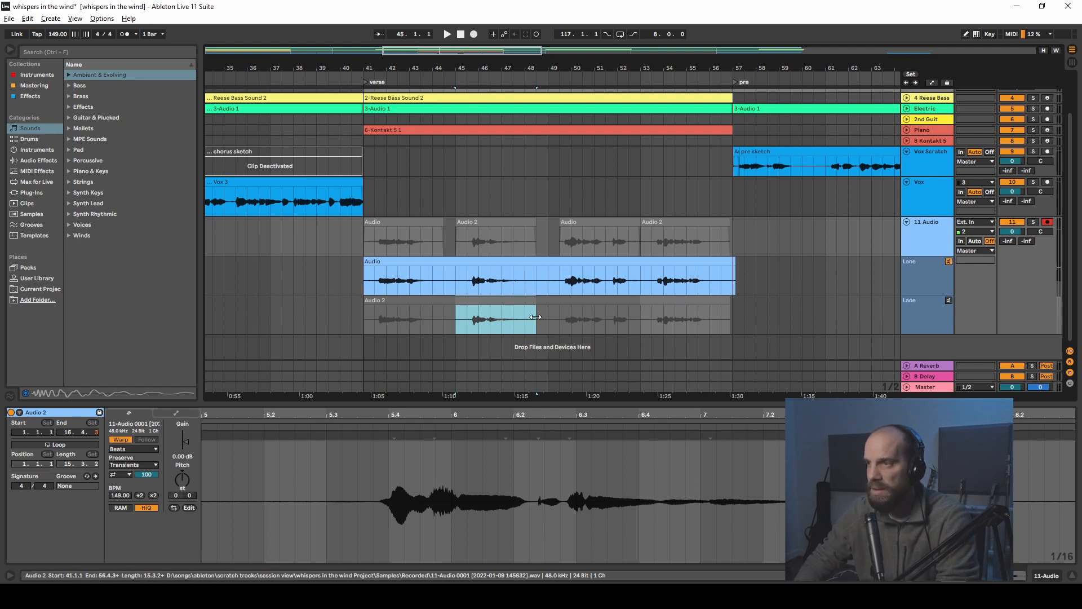
{"action": "left_click", "coordinate": [950, 261]}
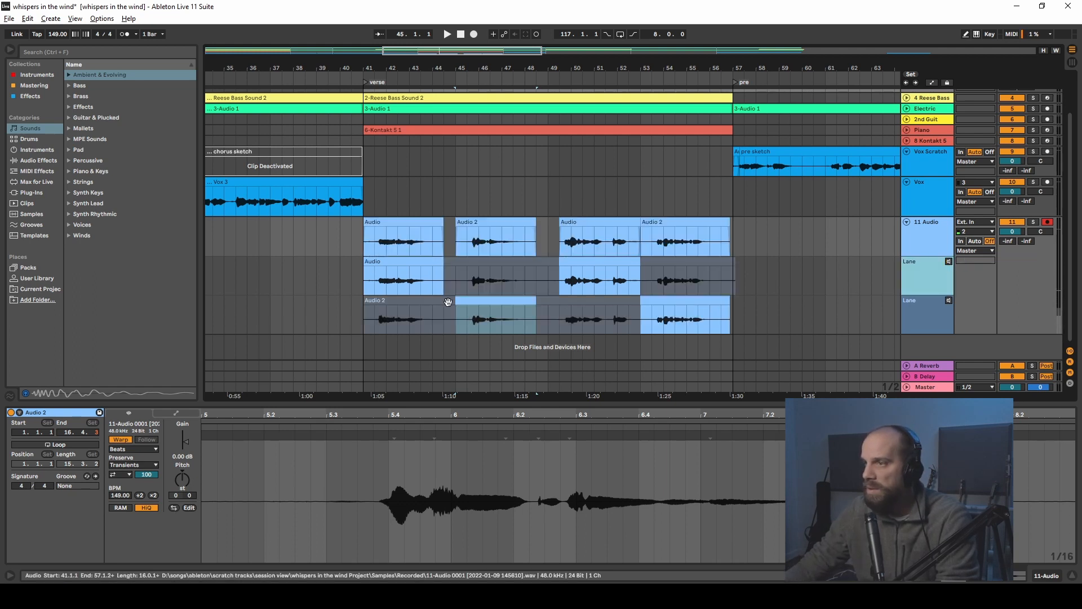
{"action": "left_click_drag", "start_coordinate": [446, 310], "coordinate": [548, 314]}
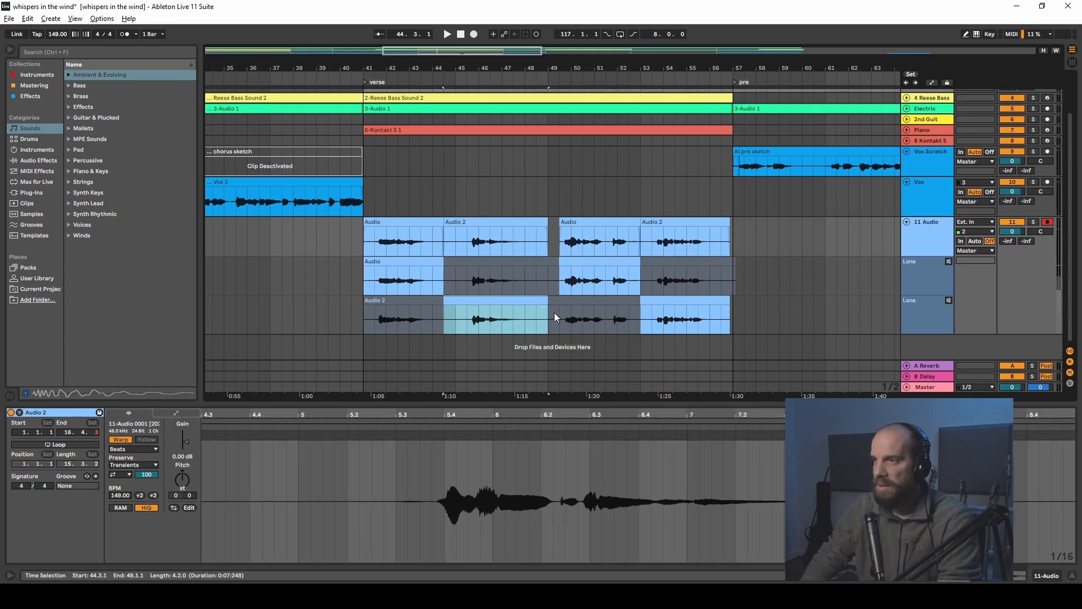